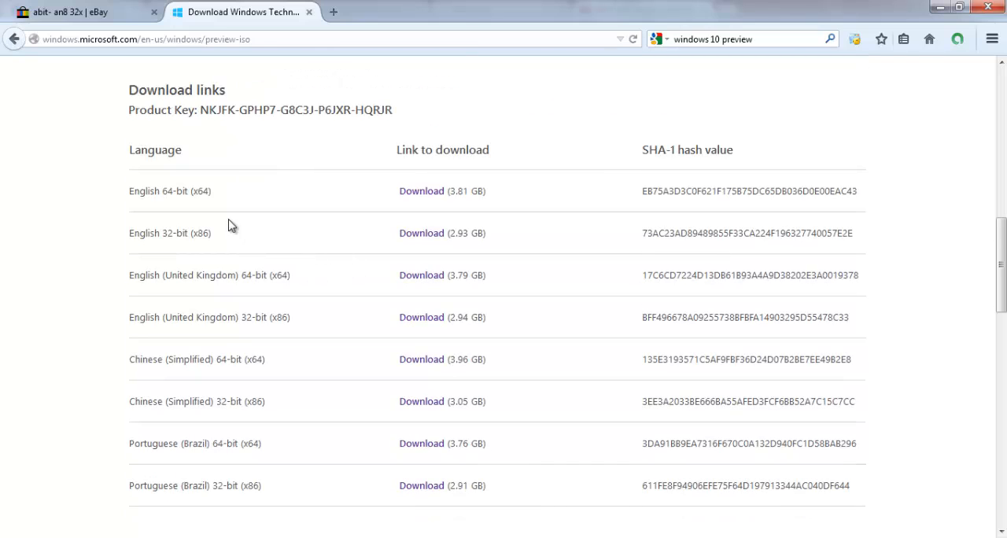
Step: Open the download prompt for the English 32-bit (x86) Technical Preview ISO and dismiss it
scroll(285, 207, "up", 5)
scroll(285, 208, "up", 3)
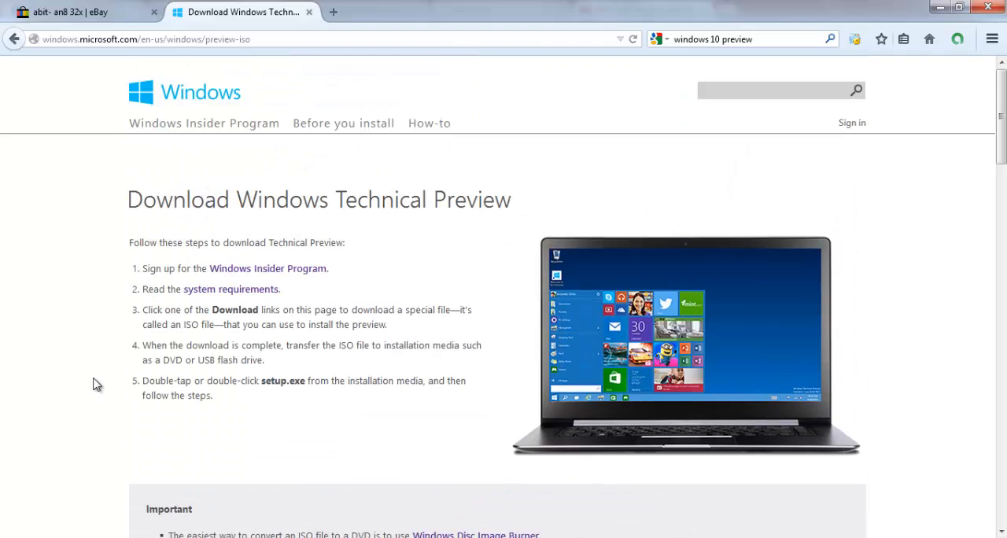
scroll(203, 360, "down", 2)
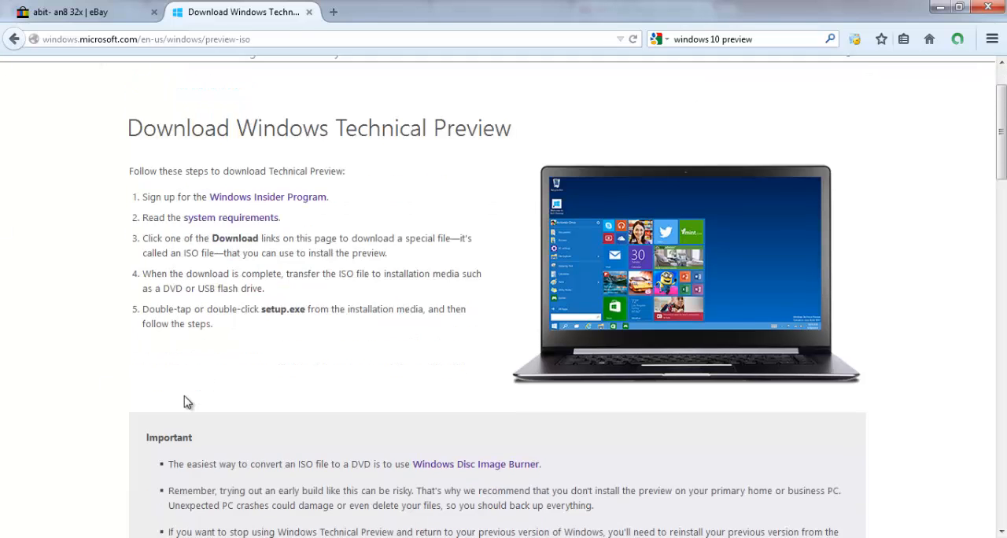
scroll(315, 382, "down", 5)
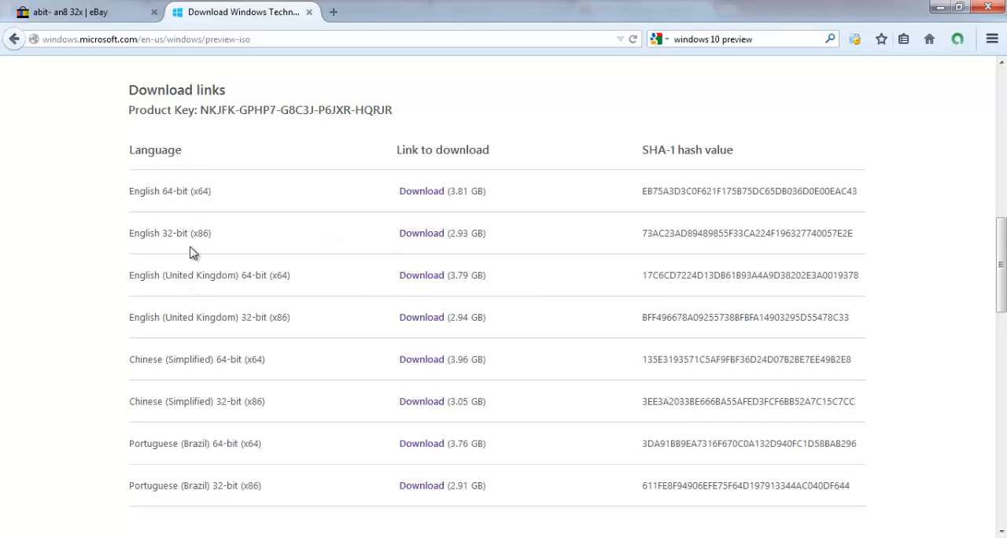
left_click_drag(198, 252, 144, 236)
left_click(235, 238)
left_click(292, 235)
left_click_drag(225, 194, 164, 203)
left_click(338, 225)
left_click(421, 234)
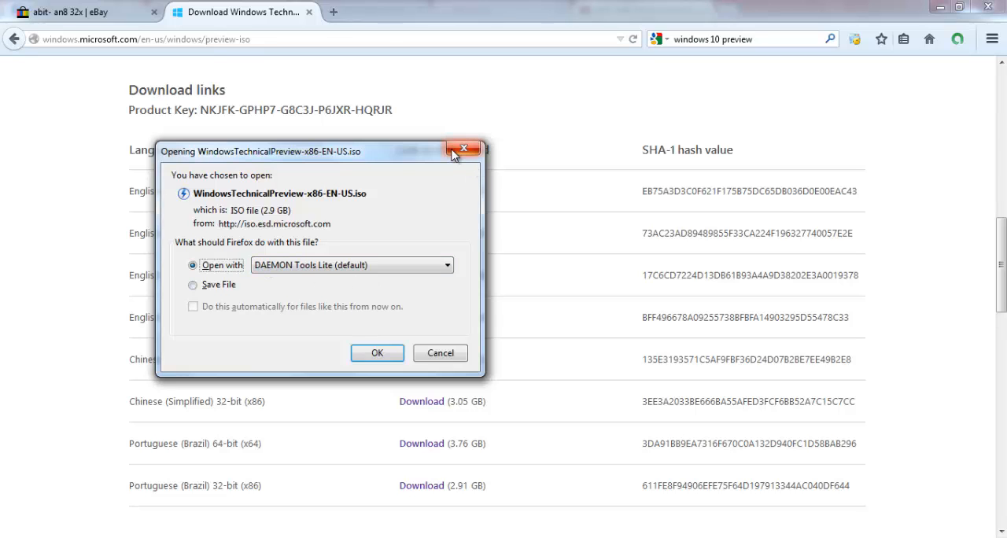
left_click(462, 152)
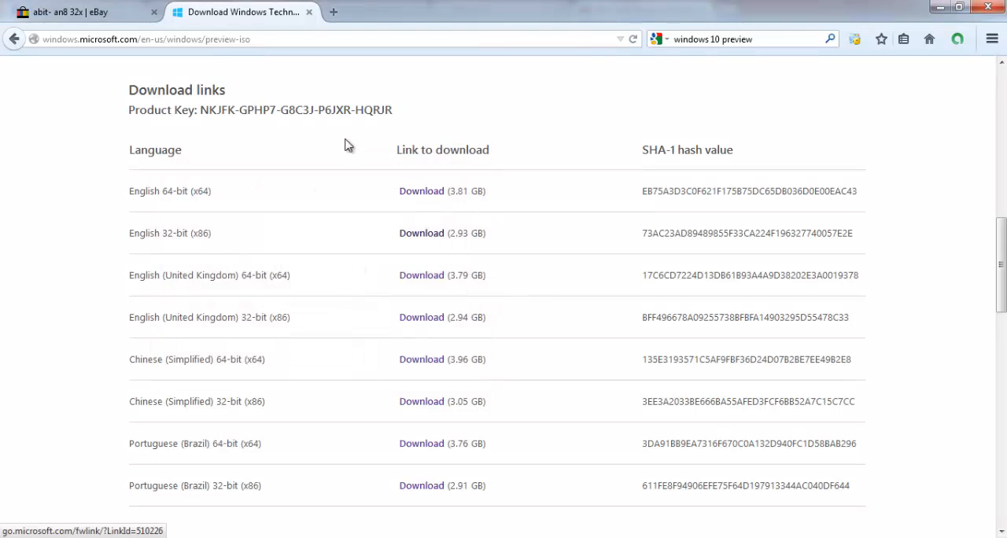
Step: Open the English 64-bit (x64) ISO download prompt, choose to save the file, and dismiss the prompt
left_click_drag(135, 191, 355, 198)
left_click(411, 194)
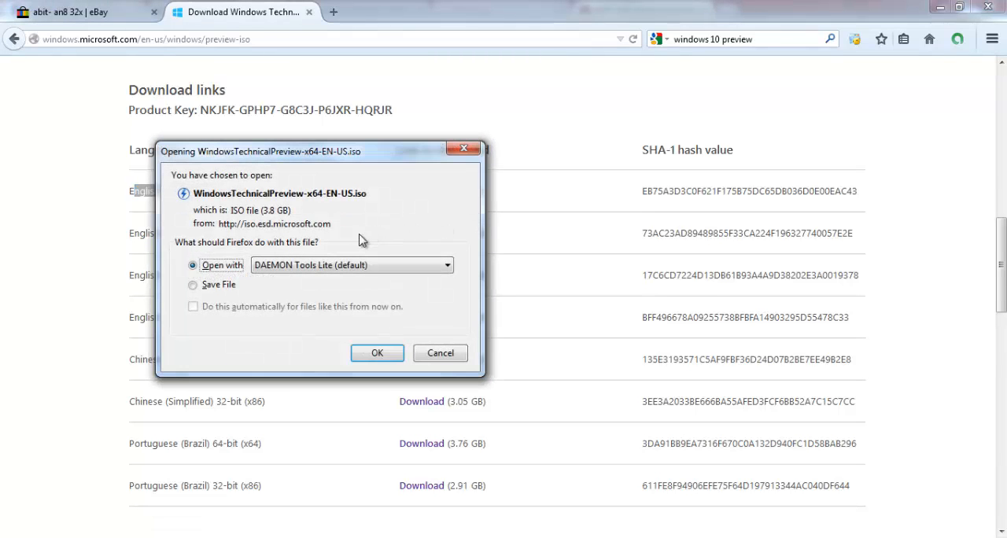
left_click(228, 284)
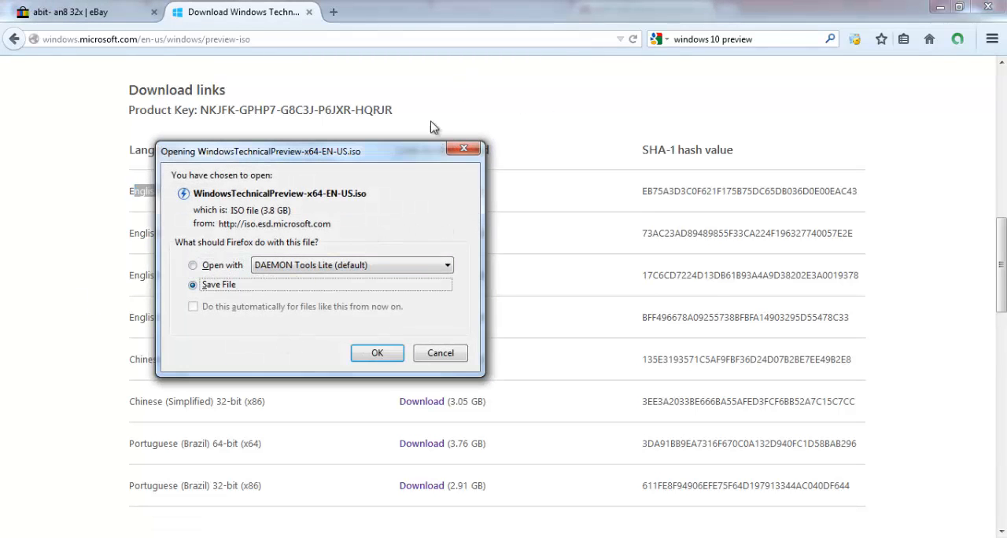
left_click(465, 147)
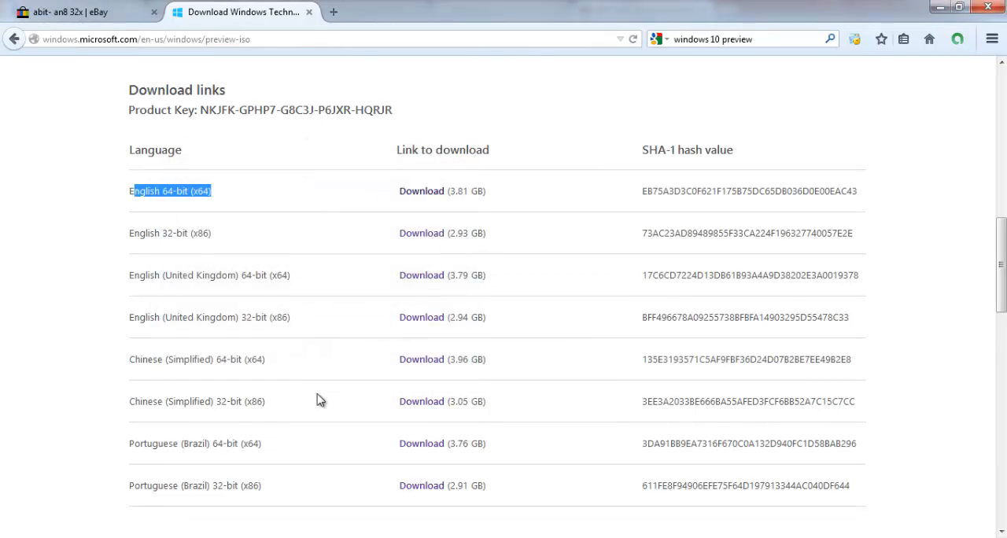
Step: Copy the Technical Preview page address and load it in a new Chrome tab
right_click(309, 41)
left_click(344, 91)
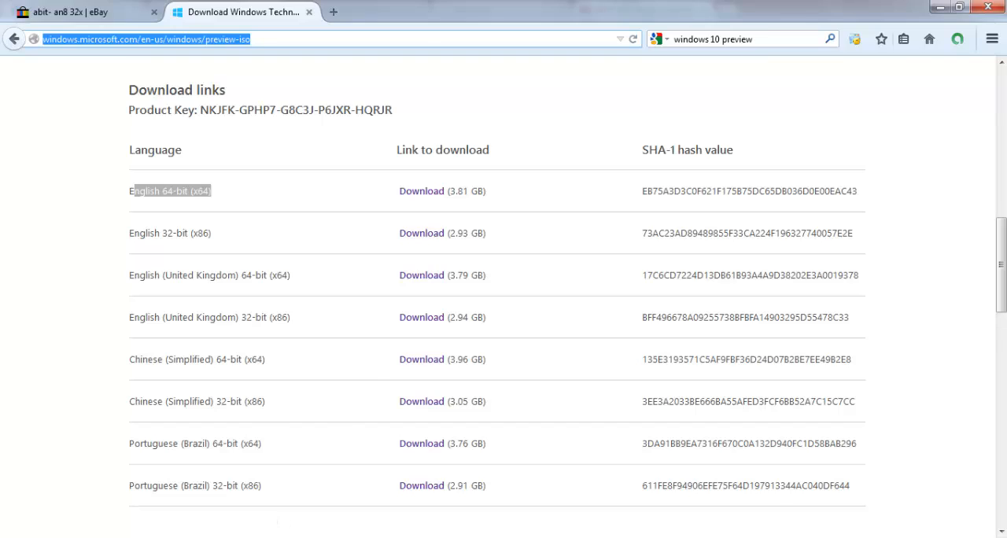
left_click(277, 537)
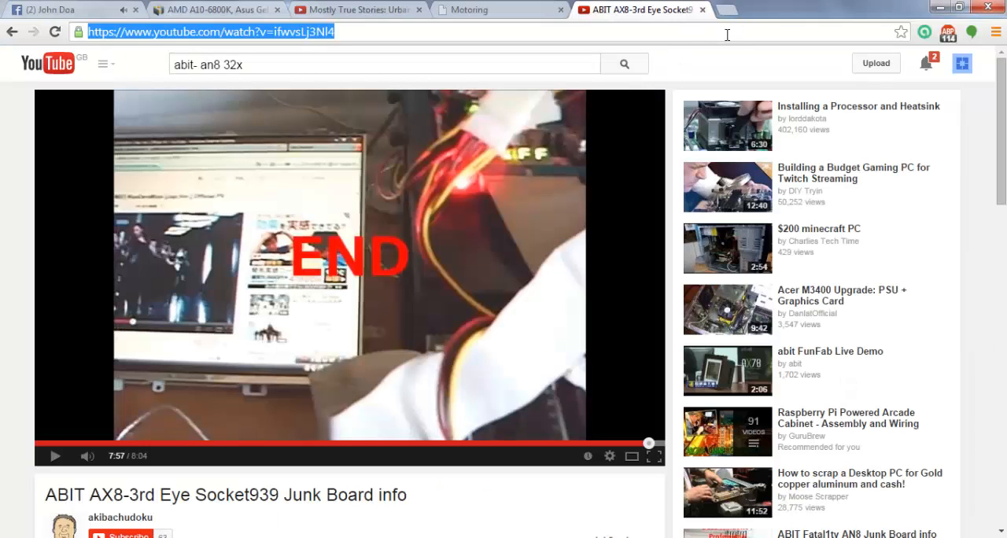
left_click(726, 10)
right_click(724, 31)
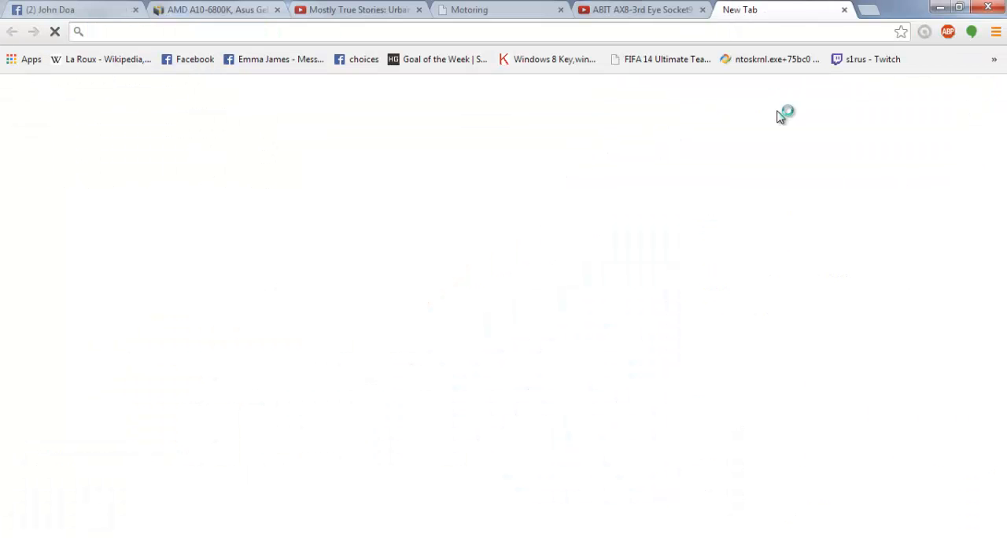
left_click(779, 119)
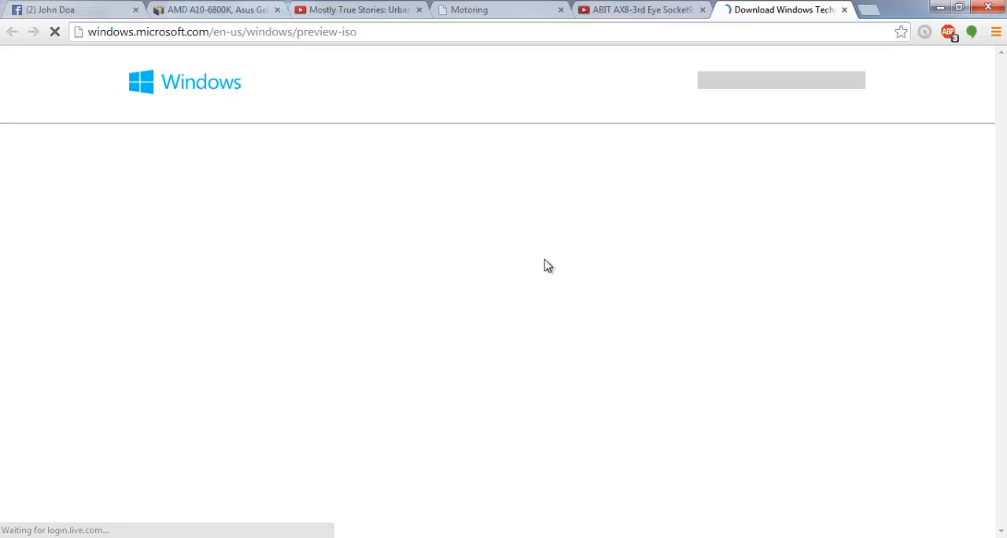
Step: Start the English 64-bit (x64) ISO download, cancel it in the downloads list, and close that list
scroll(322, 315, "down", 7)
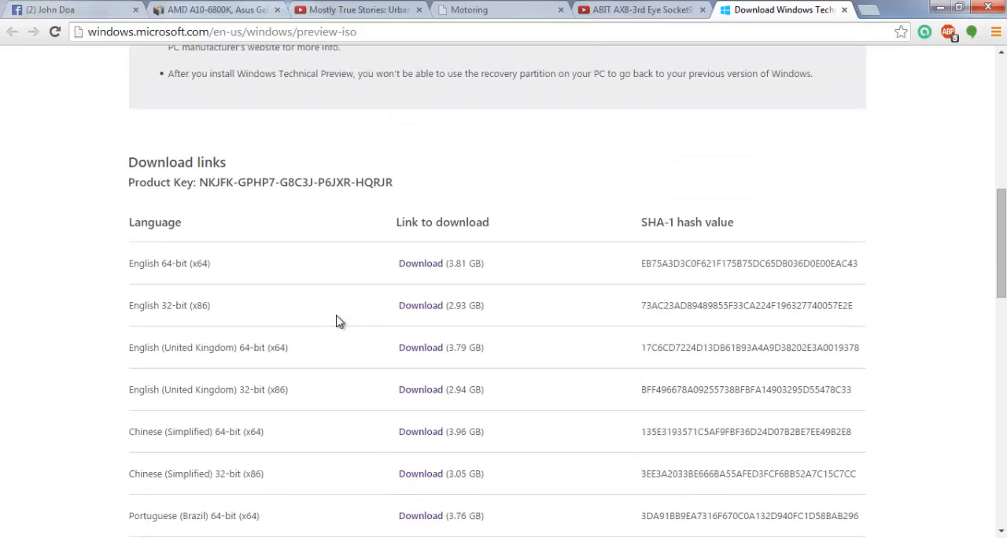
left_click(433, 266)
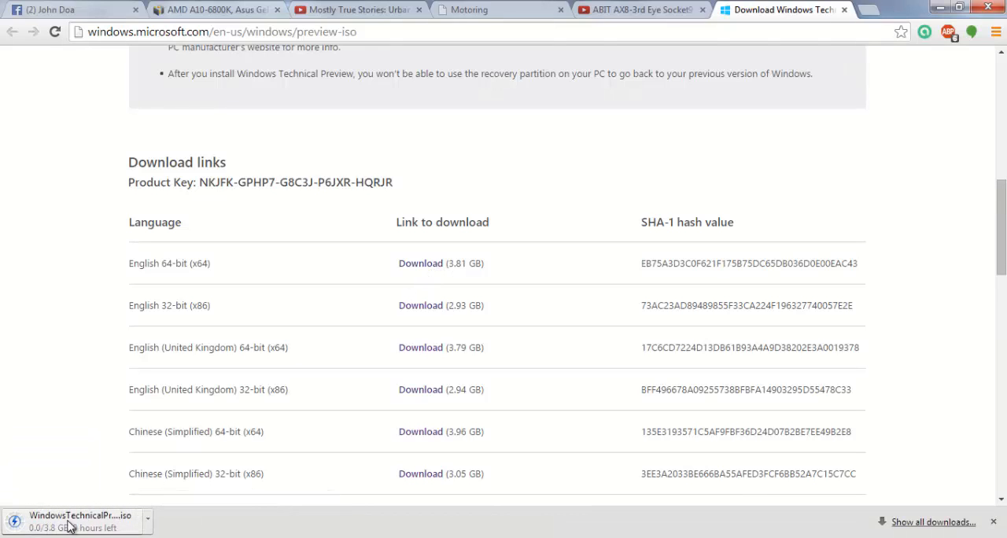
left_click(939, 527)
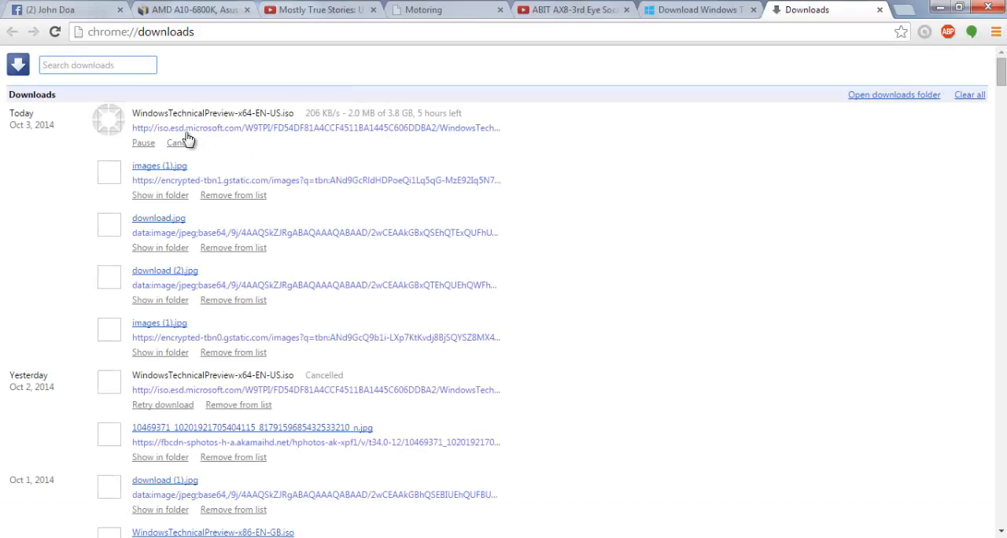
left_click(179, 143)
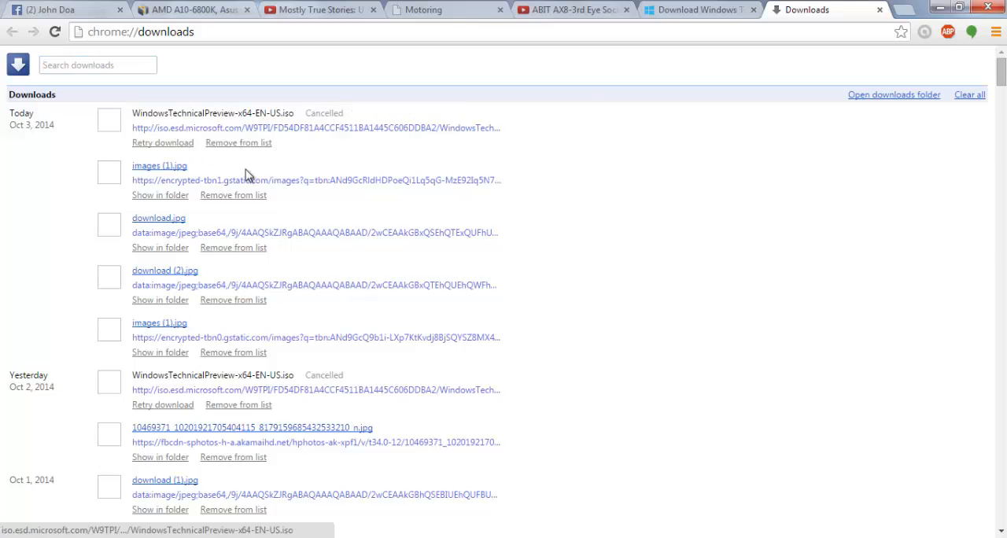
left_click(880, 10)
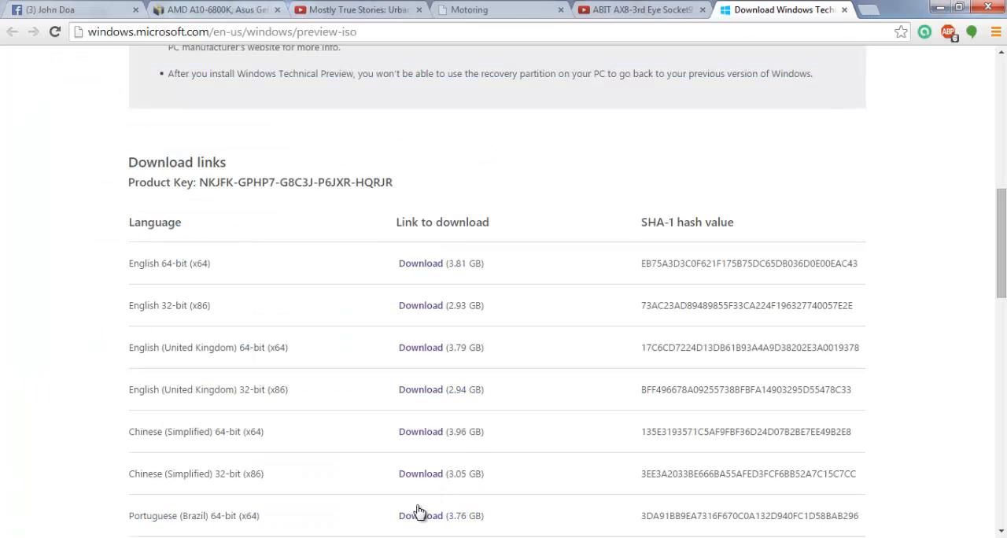
Step: Switch to ImgBurn from the desktop and open its mode for writing files/folders to disc
left_click(385, 537)
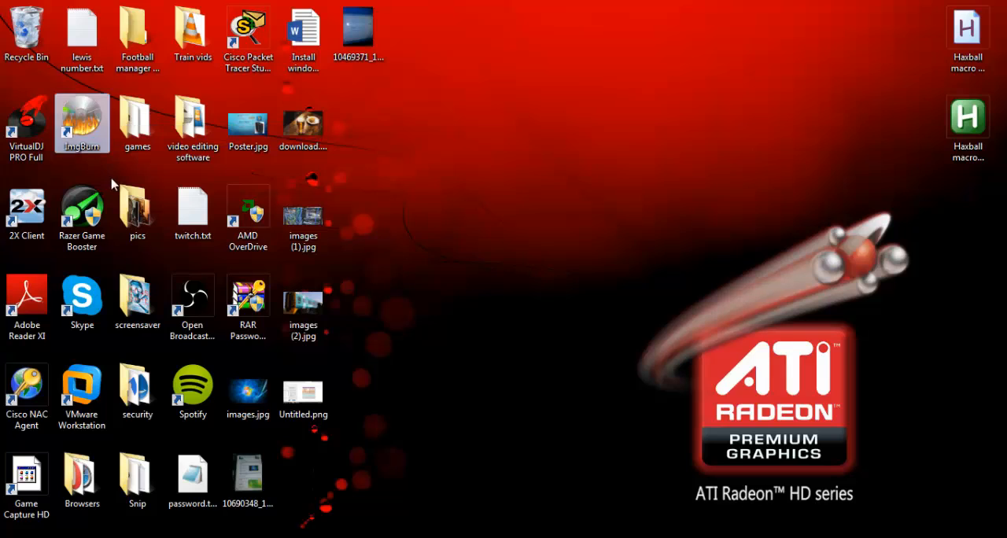
left_click(94, 139)
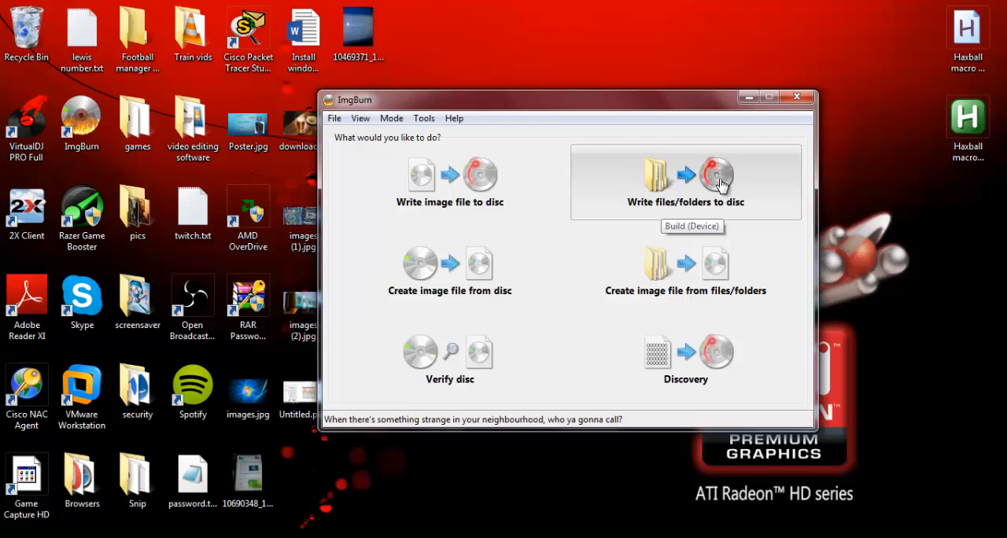
left_click(721, 184)
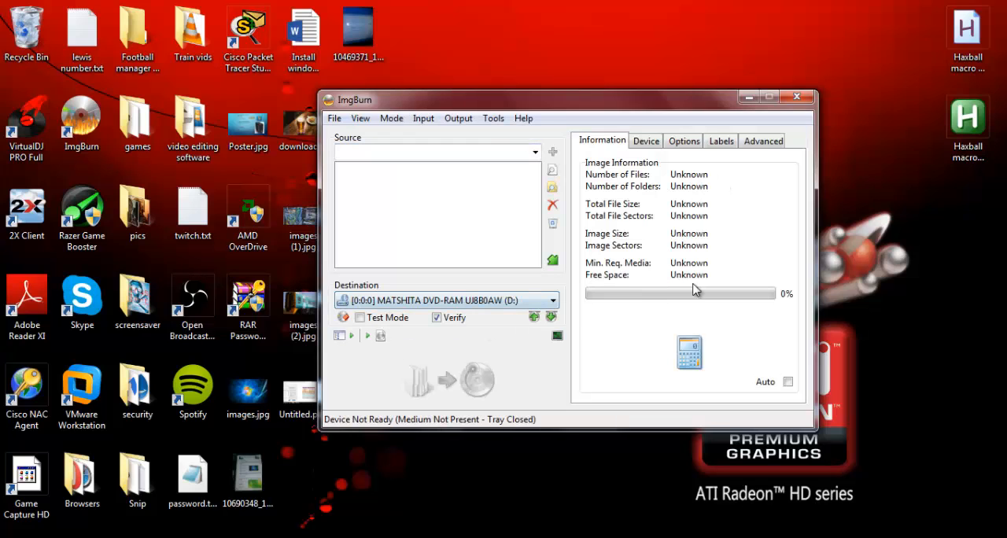
Step: Examine the disc-writing information, device, options, label and advanced settings, and close ImgBurn
left_click(663, 140)
left_click(684, 140)
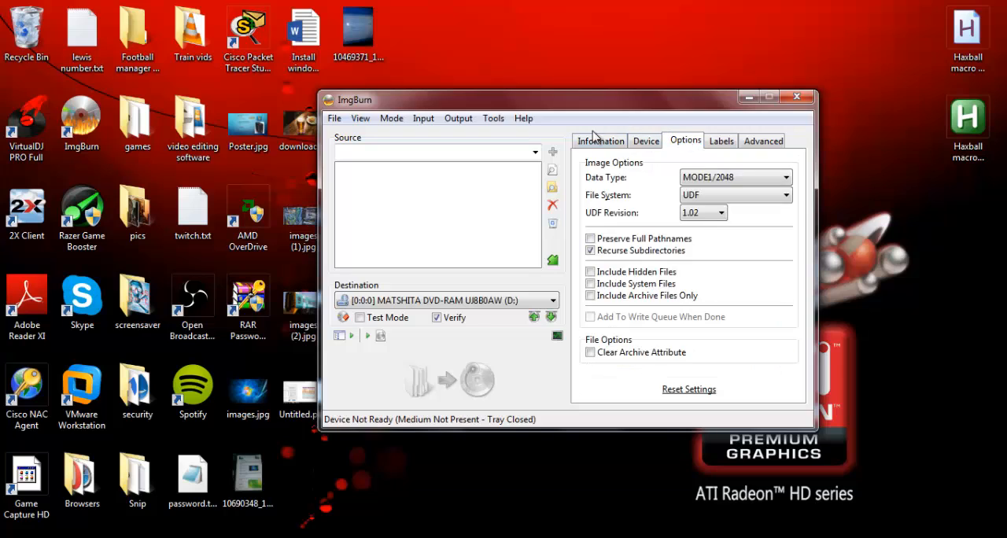
left_click(604, 142)
left_click(744, 142)
left_click(723, 141)
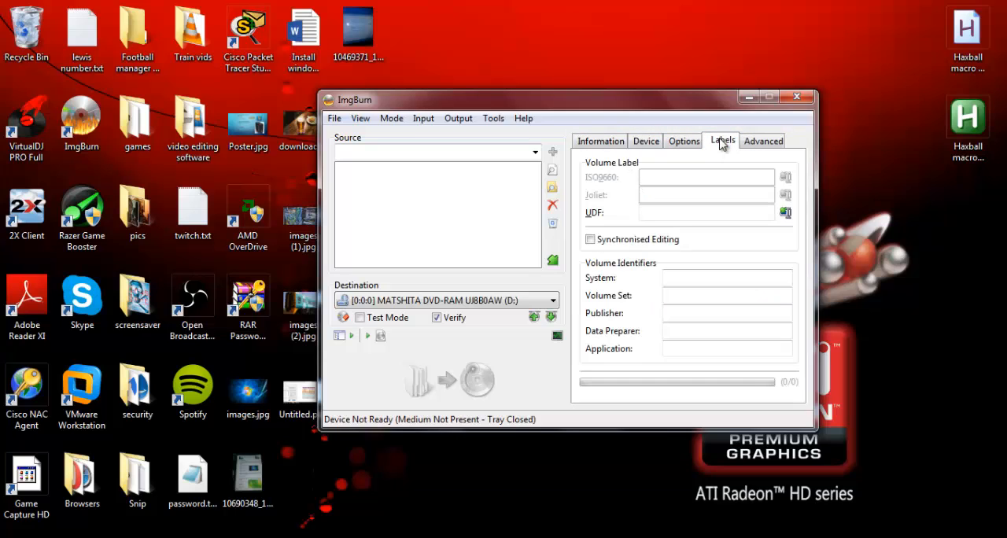
left_click(586, 144)
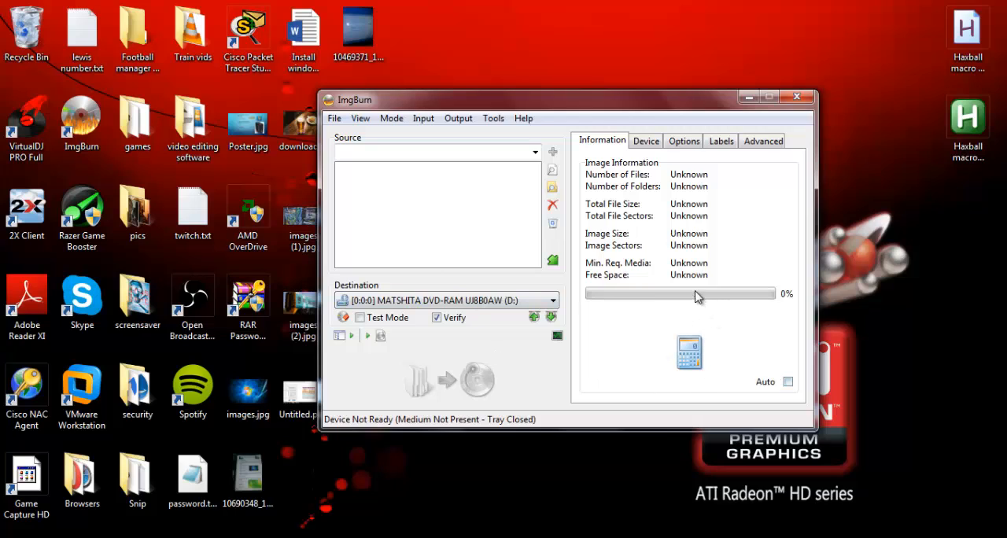
left_click(654, 146)
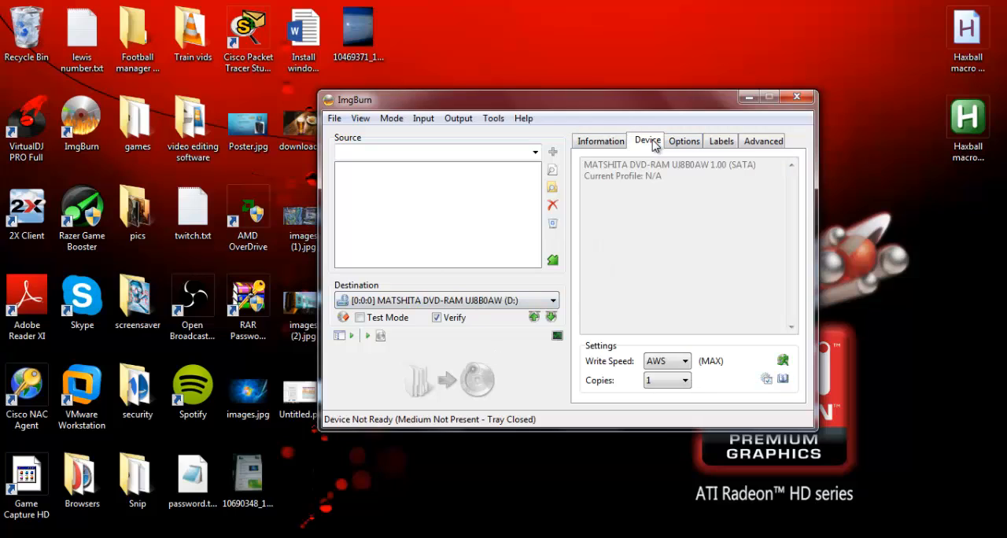
left_click(601, 146)
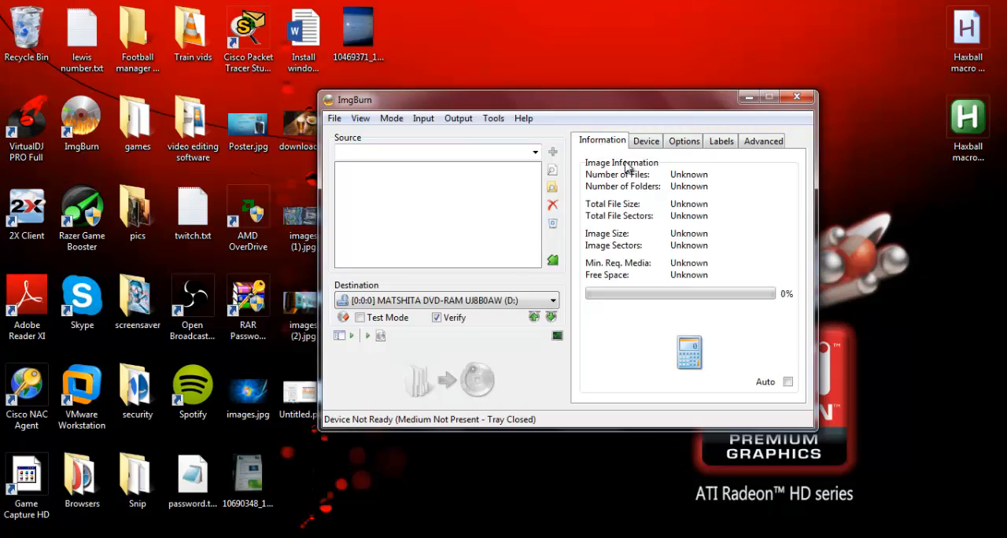
left_click(700, 141)
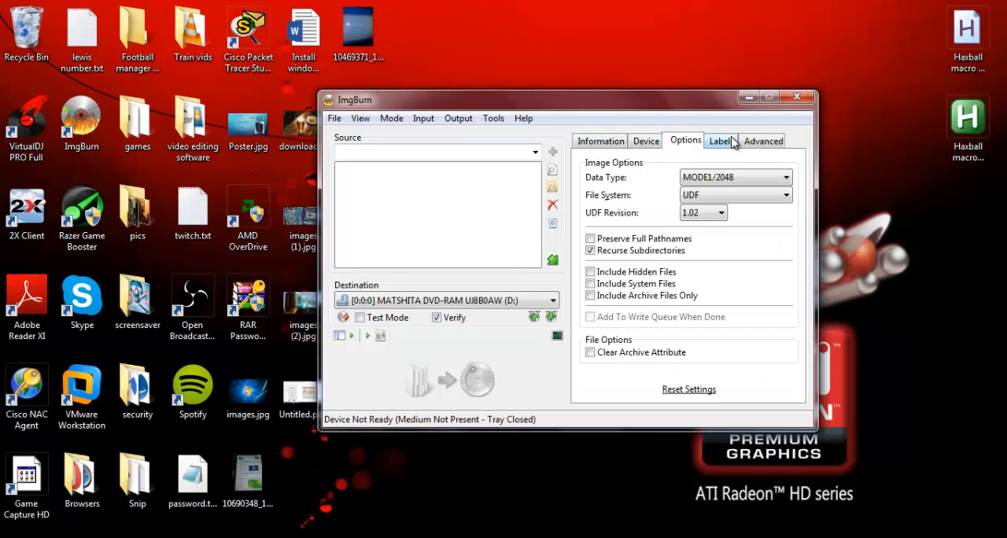
left_click(769, 144)
left_click(722, 141)
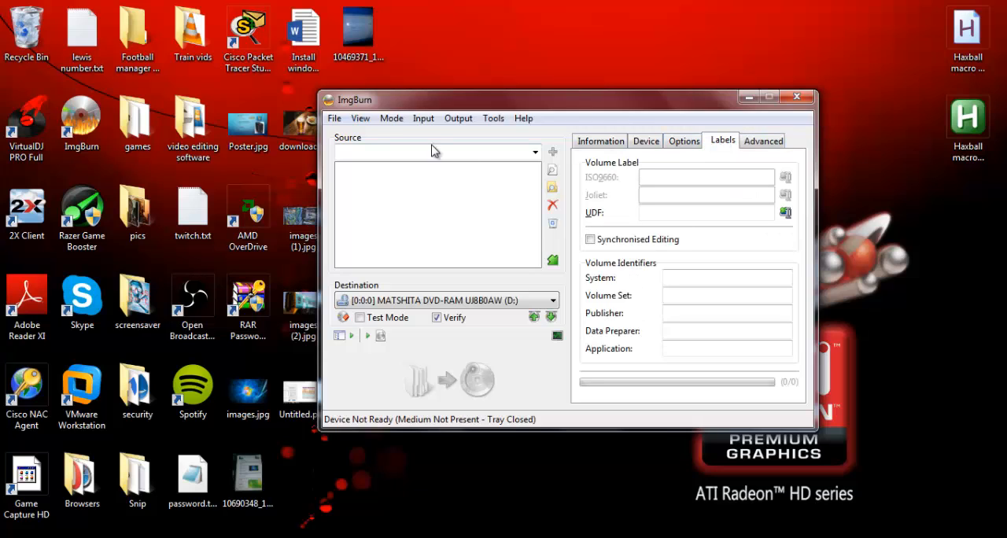
left_click(335, 119)
mouse_move(363, 124)
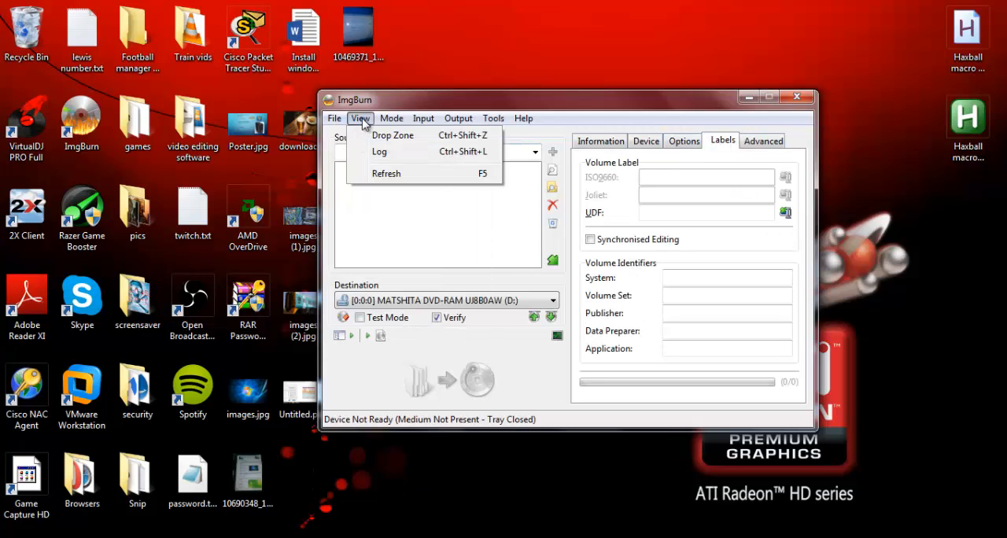
left_click_drag(694, 100, 661, 107)
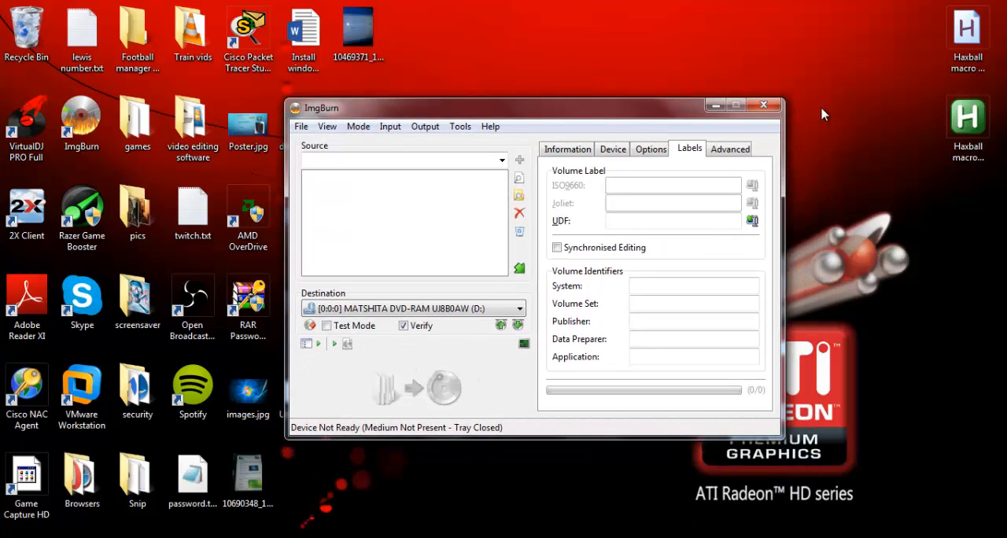
left_click(764, 107)
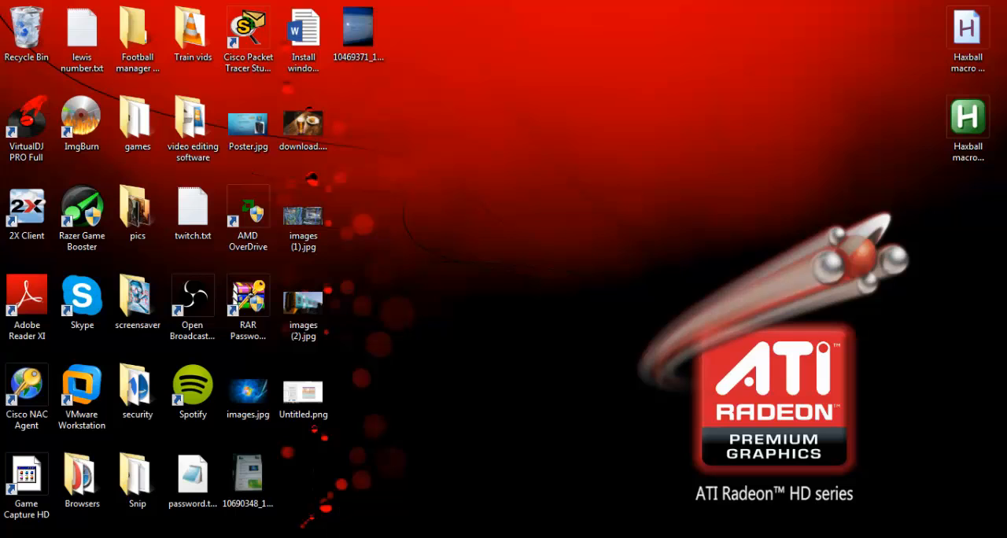
Step: Switch to VMware Workstation and begin a new virtual machine with the Typical (recommended) configuration
left_click(370, 471)
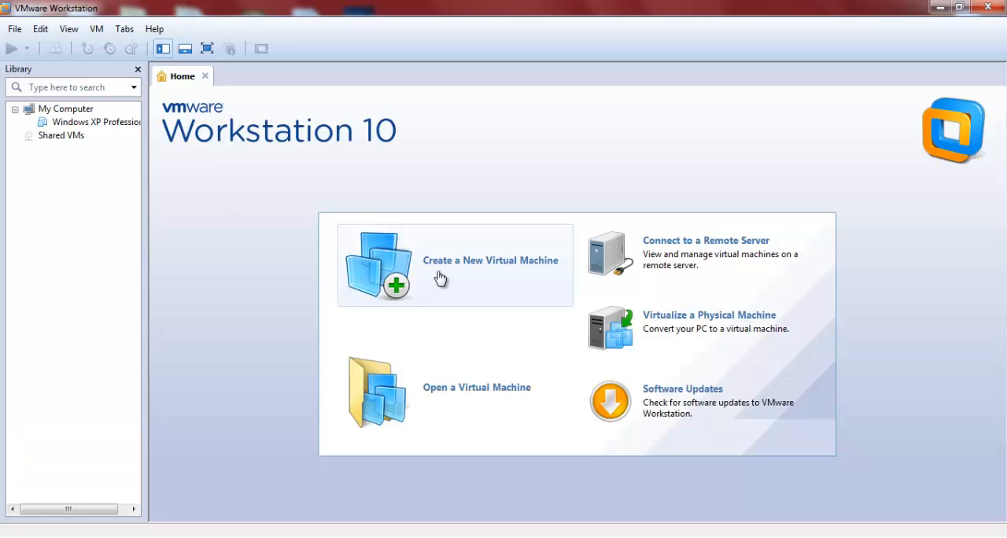
left_click(445, 293)
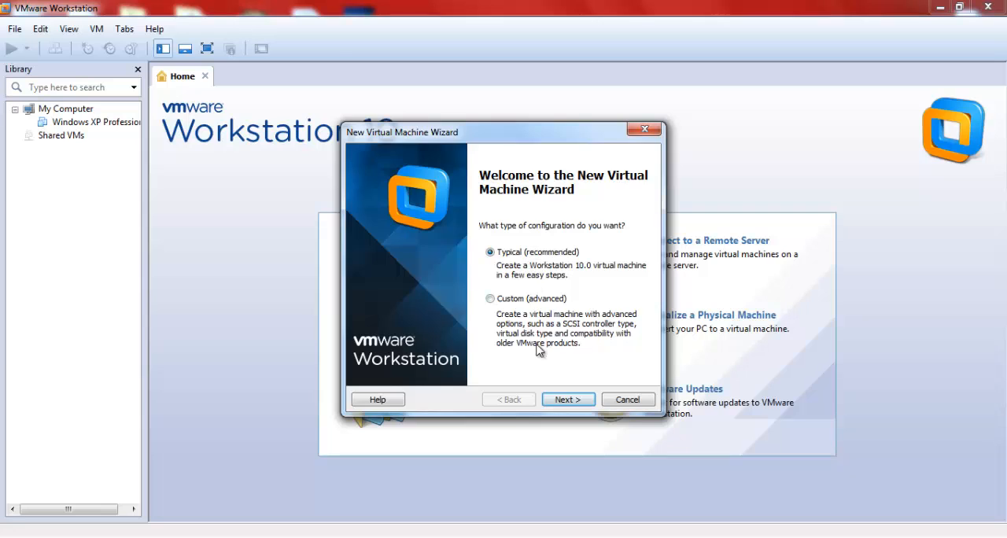
left_click(565, 400)
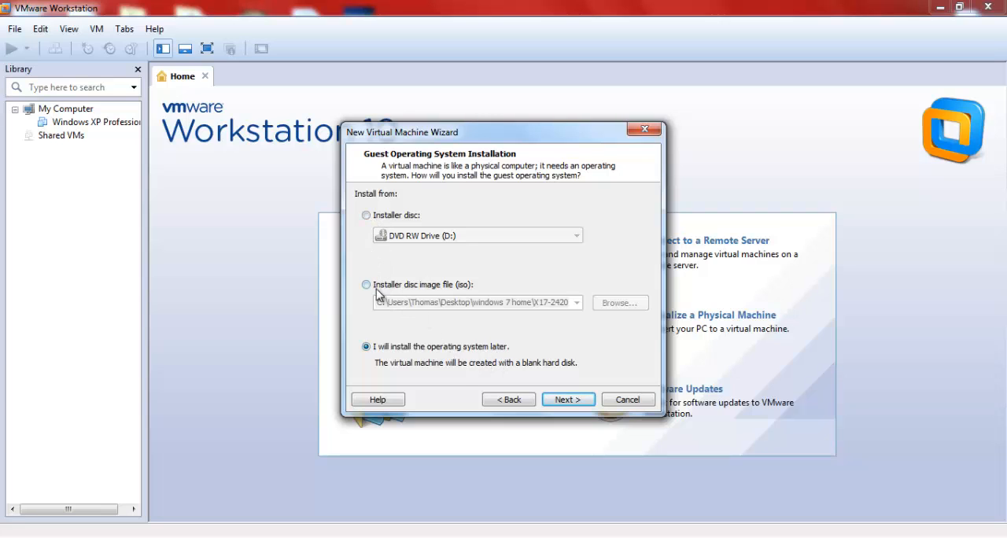
Step: Use the installer disc image WindowsTechnicalPreview-x86-EN-GB.iso from the Downloads folder and continue to the guest operating system selection
left_click(415, 287)
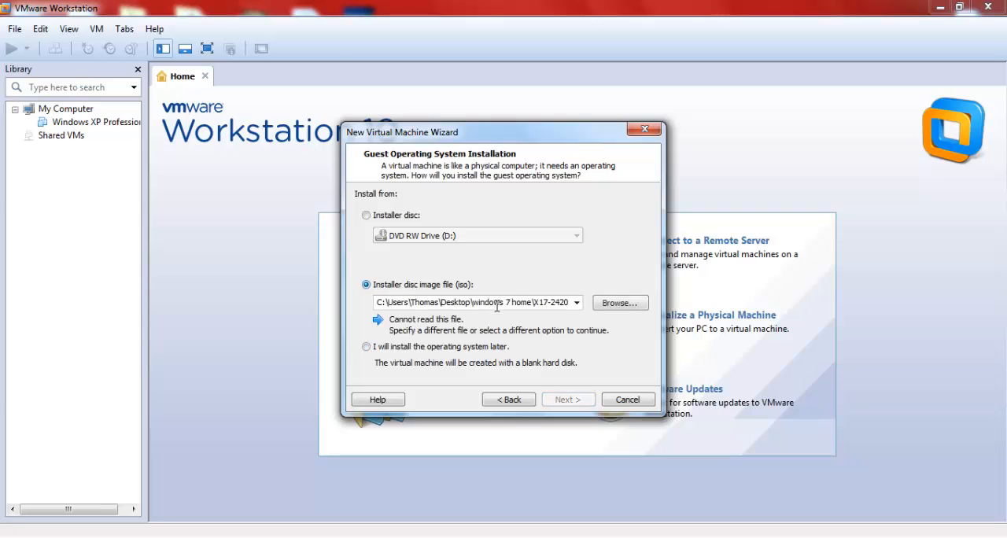
left_click(536, 307)
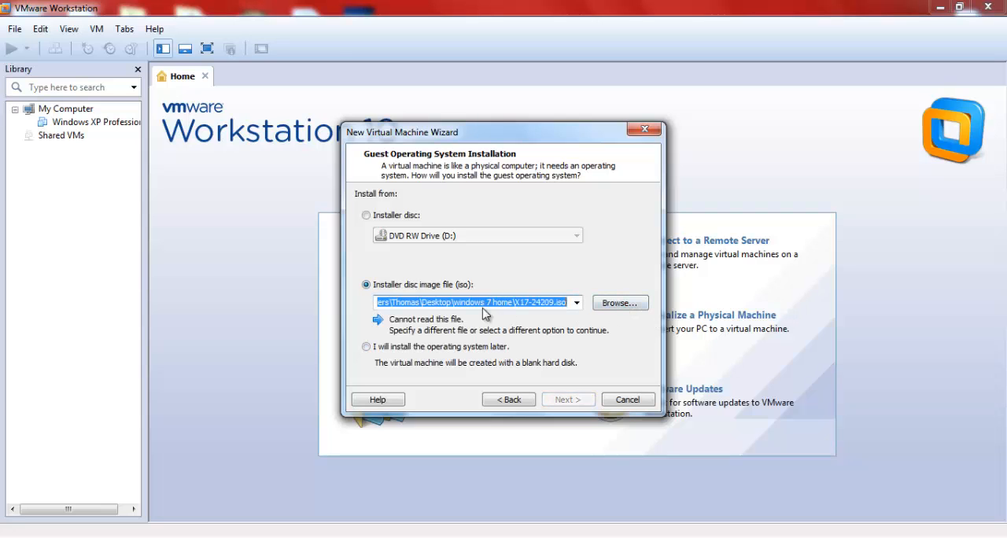
left_click(620, 306)
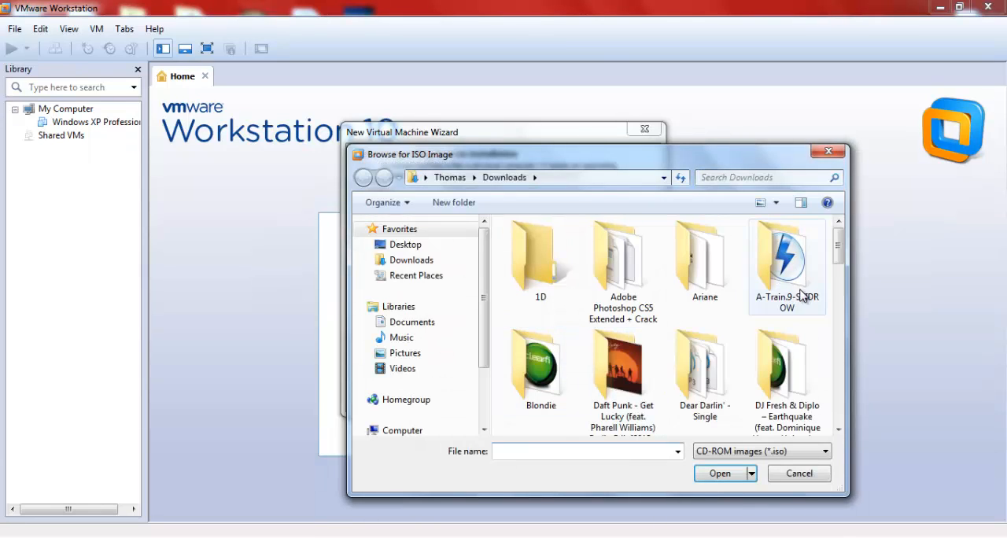
left_click_drag(839, 261, 827, 414)
left_click(615, 309)
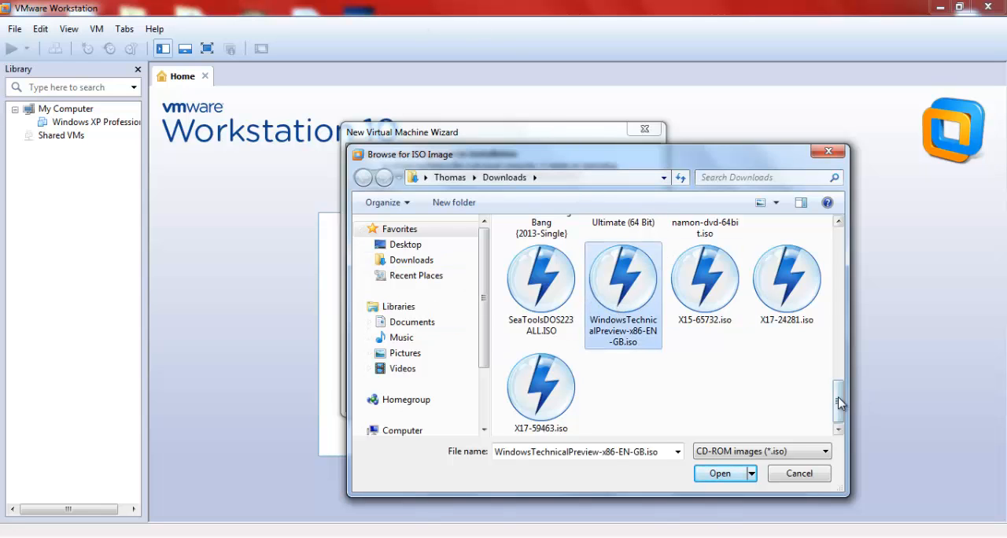
mouse_move(839, 403)
left_mouse_down()
mouse_move(837, 243)
mouse_move(839, 406)
left_mouse_up()
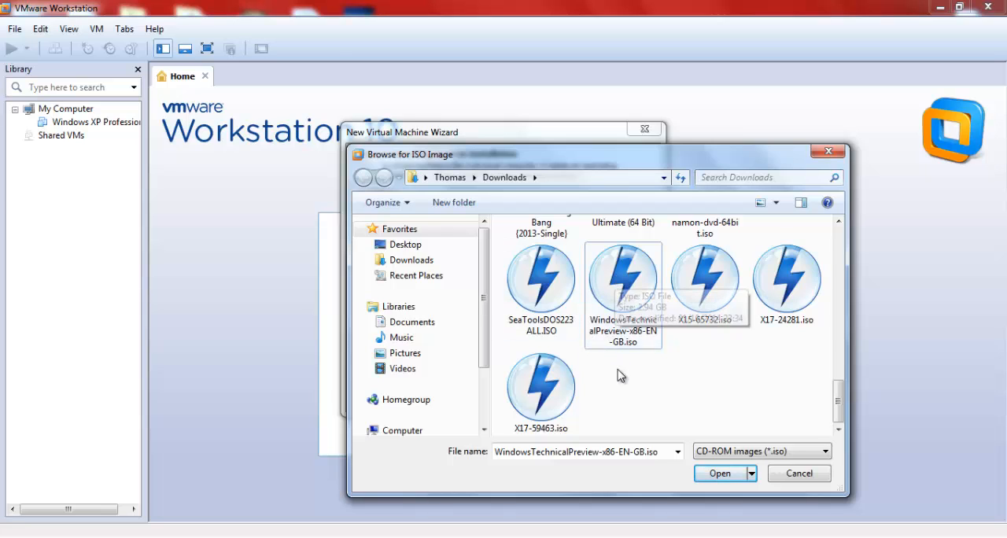
left_click(606, 332)
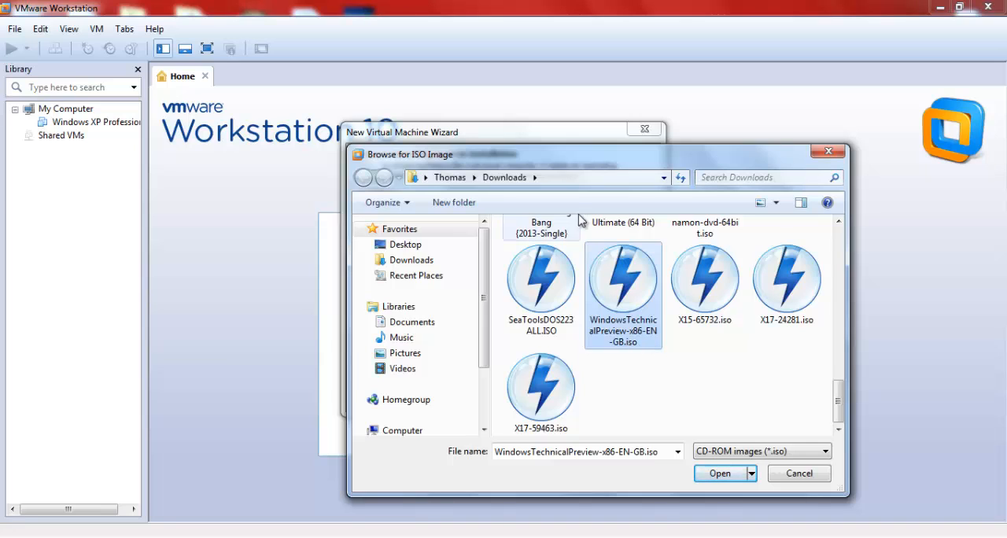
left_click(618, 373)
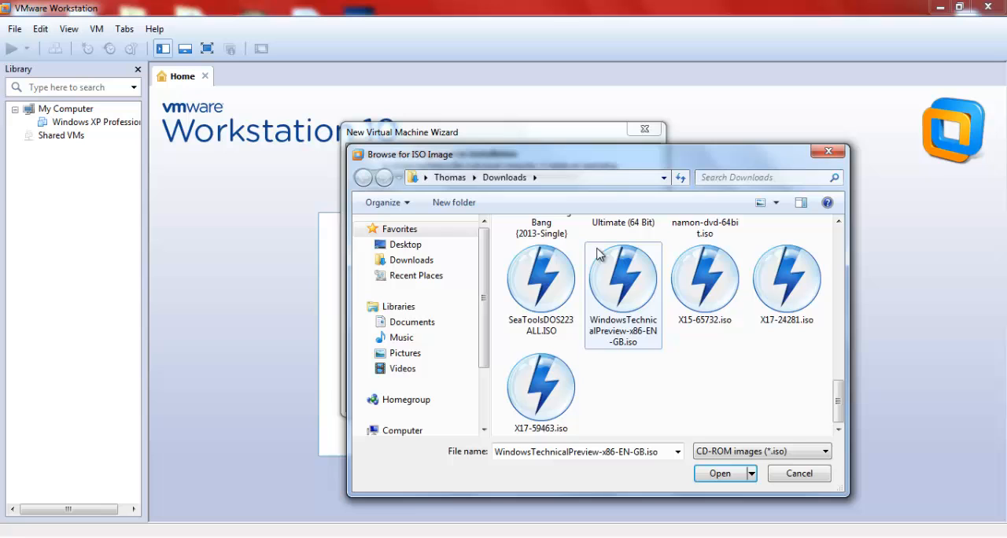
double_click(618, 286)
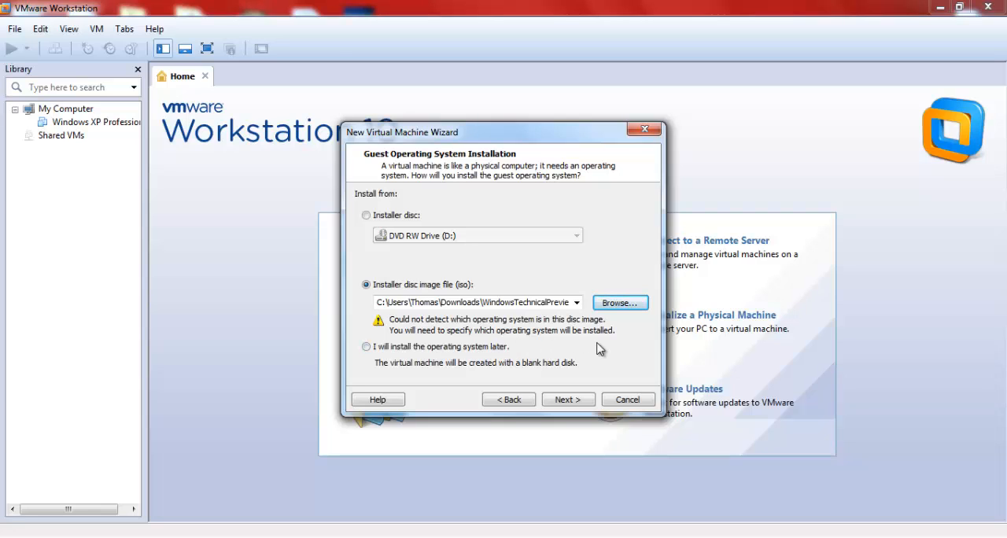
left_click(567, 400)
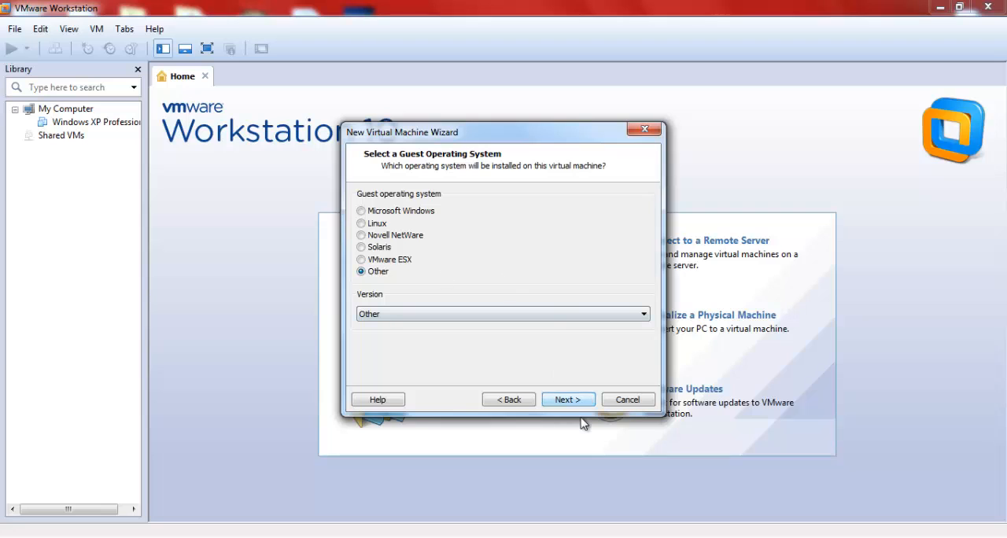
Step: Choose version Other for the Other guest operating system and continue to naming the virtual machine
left_click(542, 316)
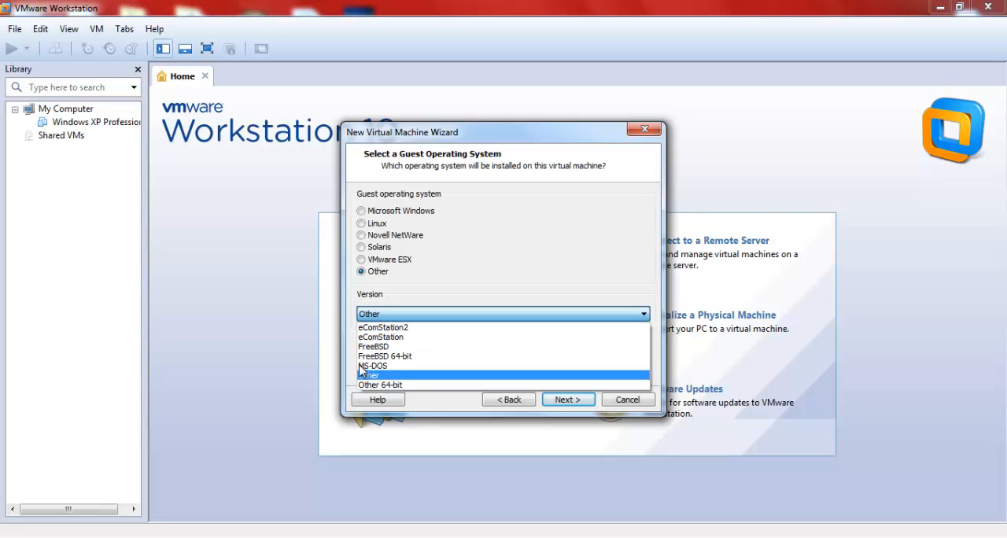
left_click(418, 314)
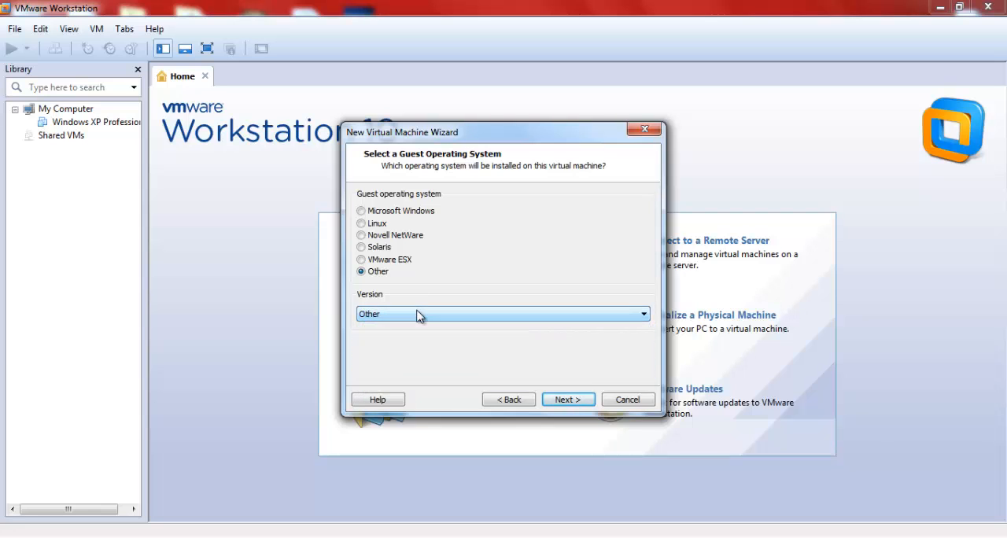
left_click(418, 314)
left_click(377, 376)
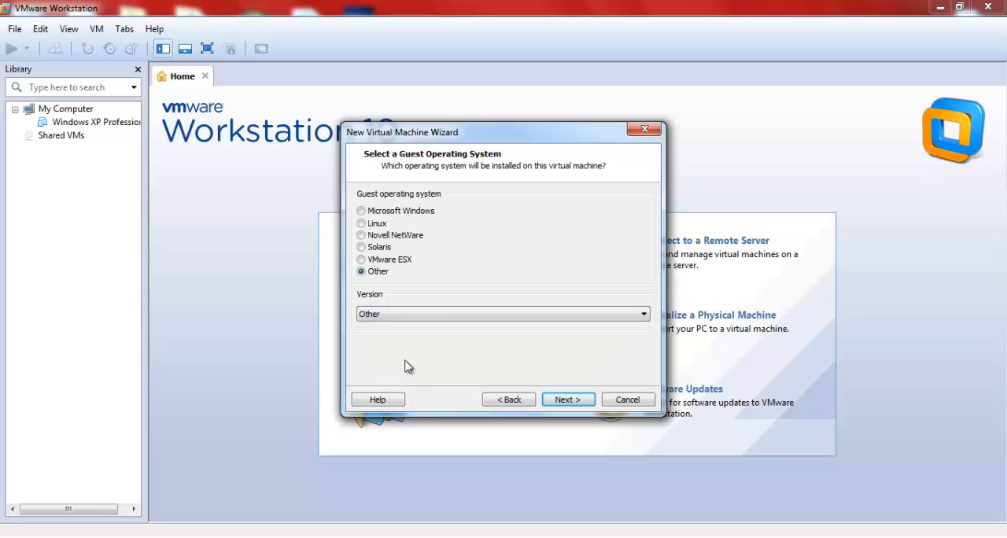
left_click(573, 402)
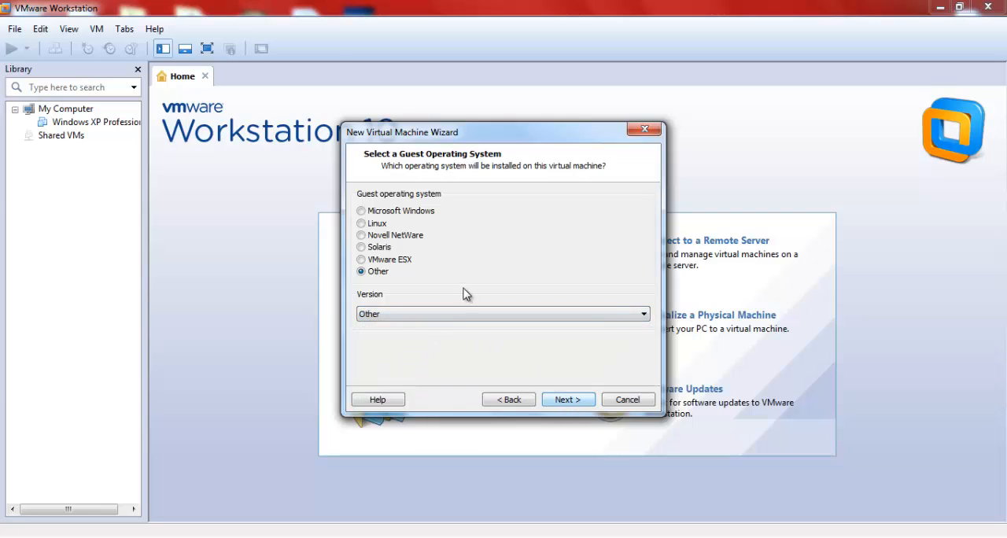
left_click(446, 314)
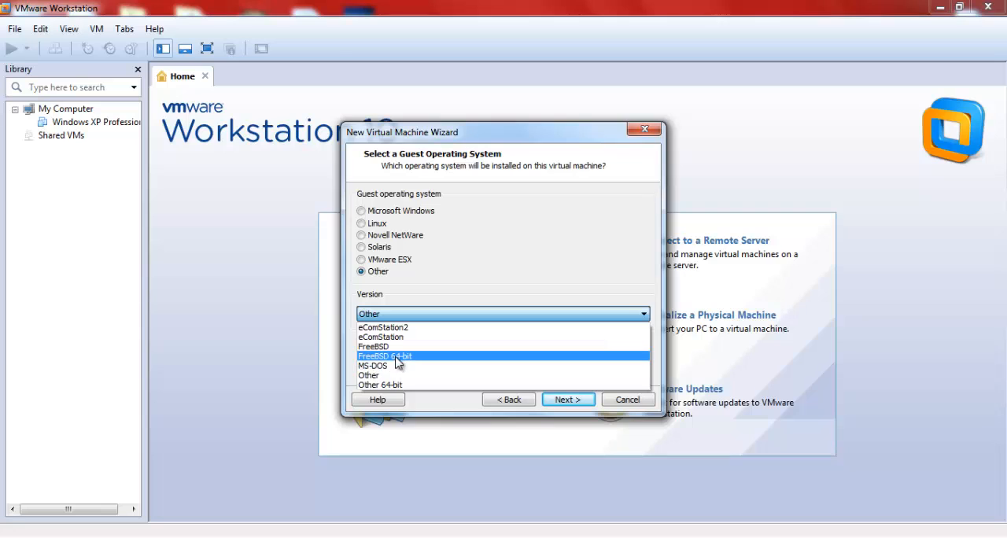
left_click(437, 377)
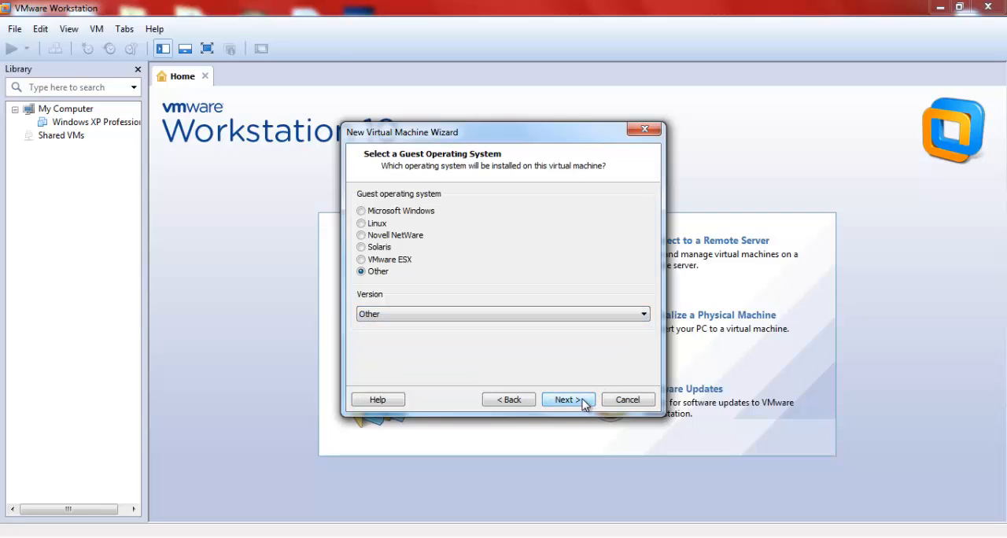
left_click(566, 400)
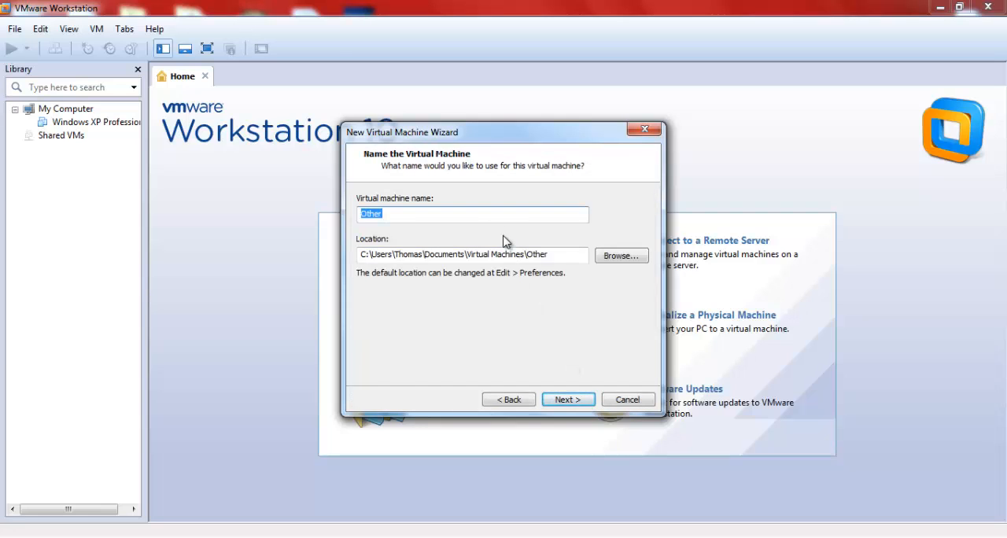
Step: Name the virtual machine Windows 10 and try to continue to the disk capacity settings
key("Caps_Lock")
type("W")
key("Caps_Lock")
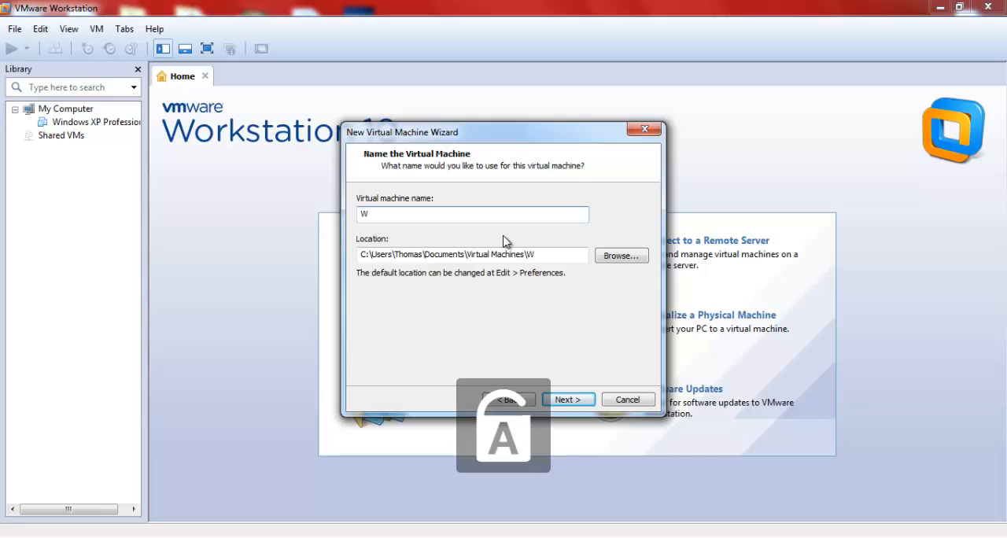
type("indows 10")
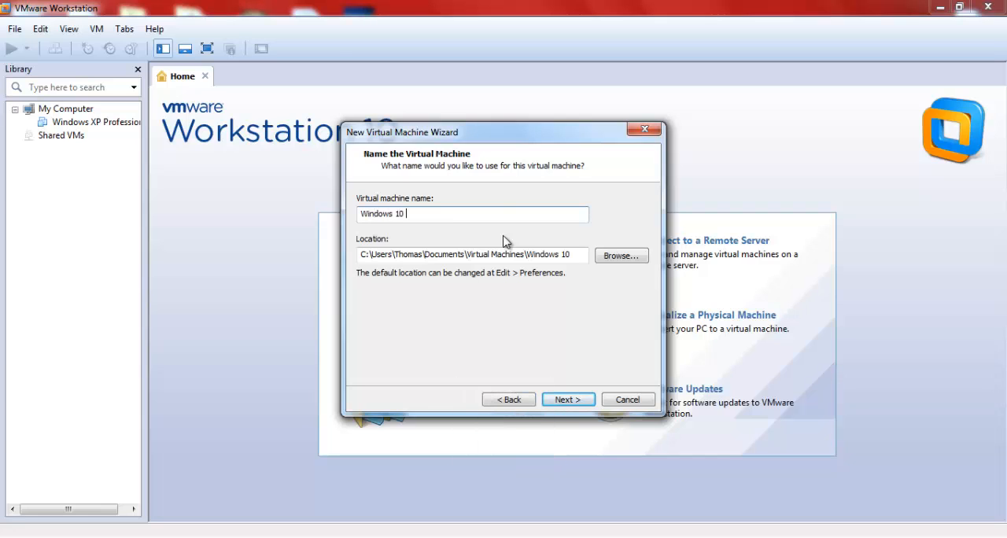
left_click(568, 397)
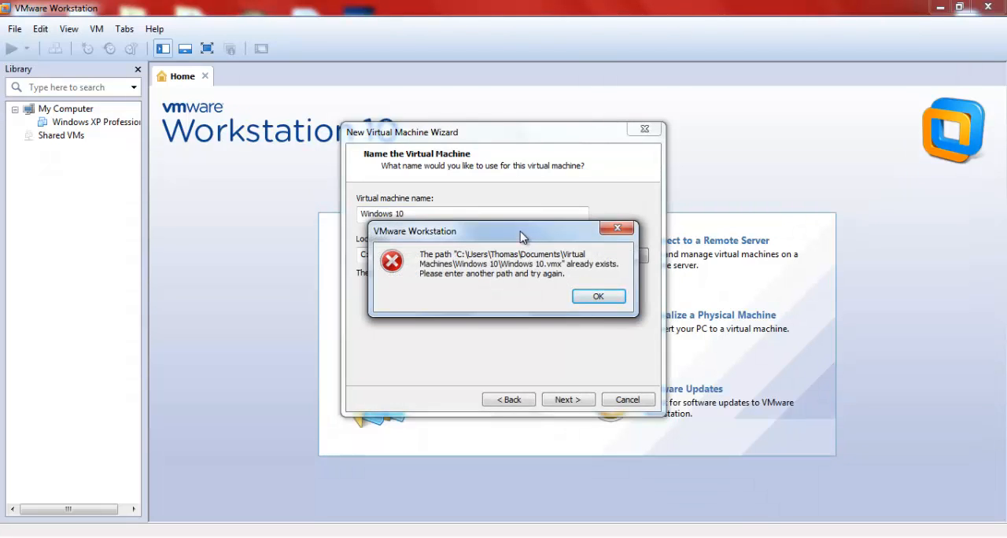
left_click(575, 254)
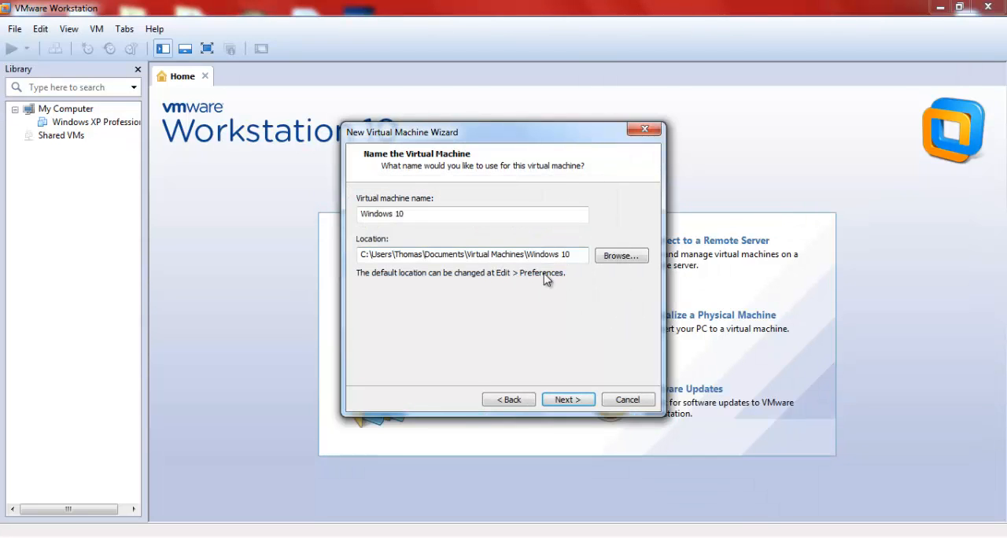
left_click(622, 255)
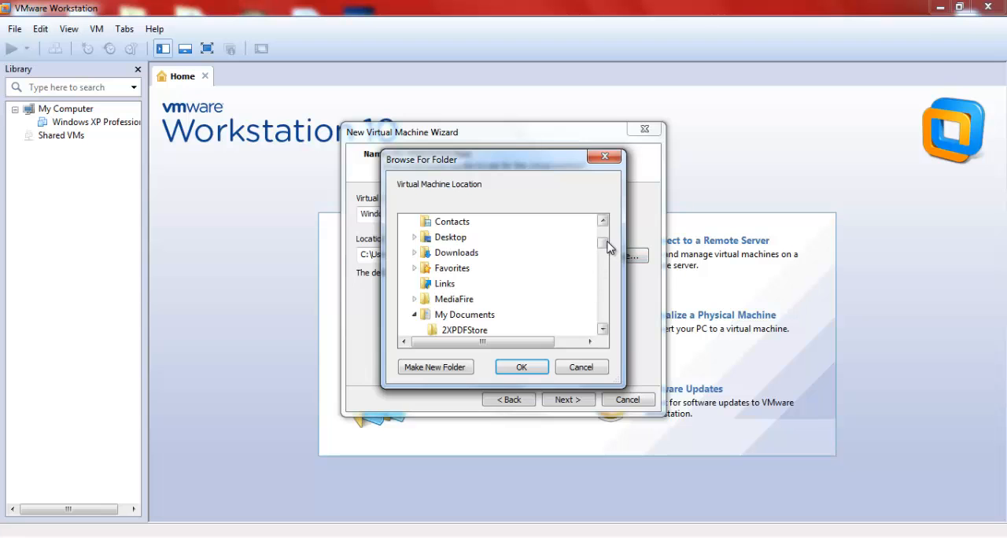
mouse_move(608, 242)
left_mouse_down()
mouse_move(605, 257)
mouse_move(605, 246)
left_mouse_up()
left_click(607, 157)
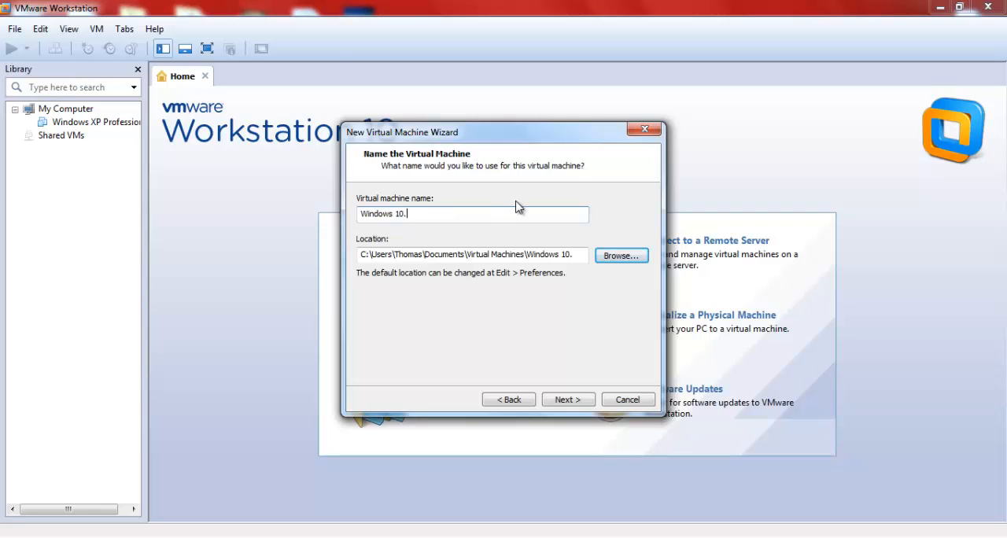
Step: Rename the virtual machine to Windows 10.0 and set its maximum disk size to 15 GB, continuing to the creation summary
left_click(568, 399)
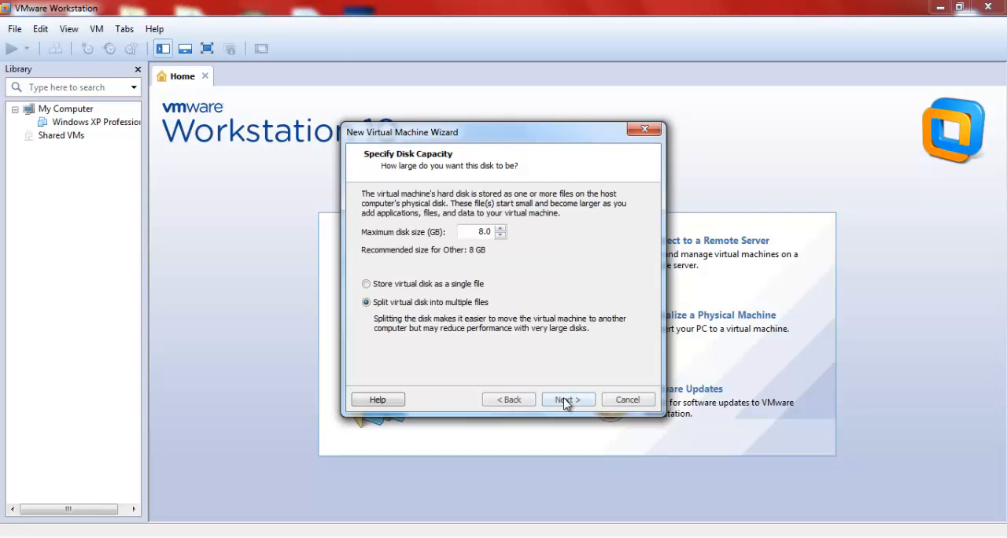
double_click(480, 232)
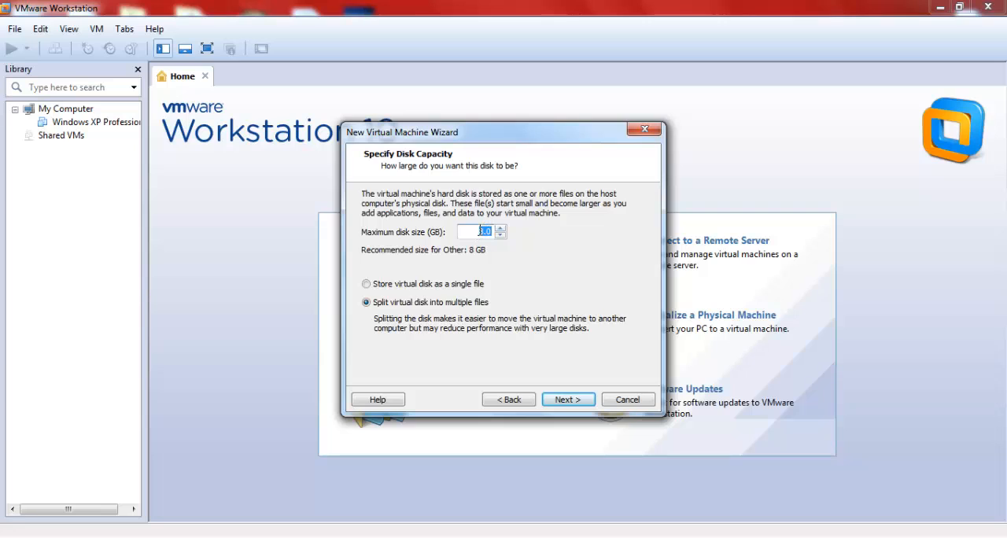
left_click(482, 235)
left_click(500, 228)
left_click(500, 228)
left_click(500, 228)
left_click(500, 229)
left_click(500, 228)
left_click(568, 400)
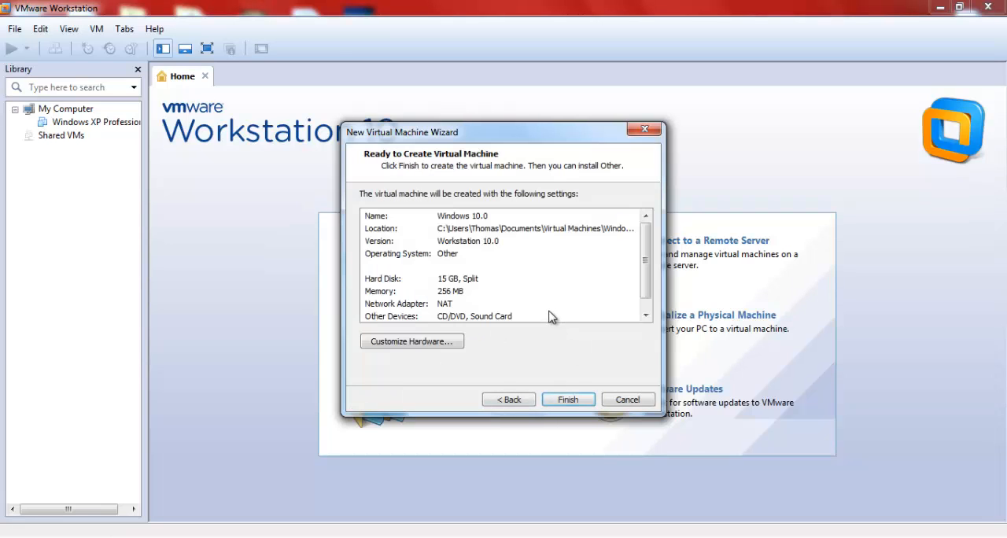
Step: Customize the virtual machine's hardware by setting its memory to 1024 MB
scroll(645, 287, "down", 1)
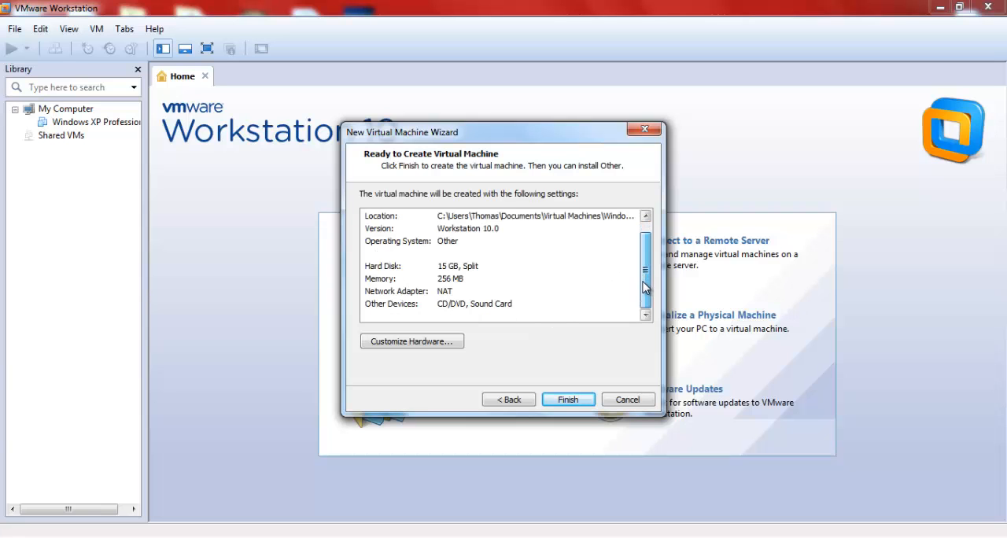
left_click(391, 345)
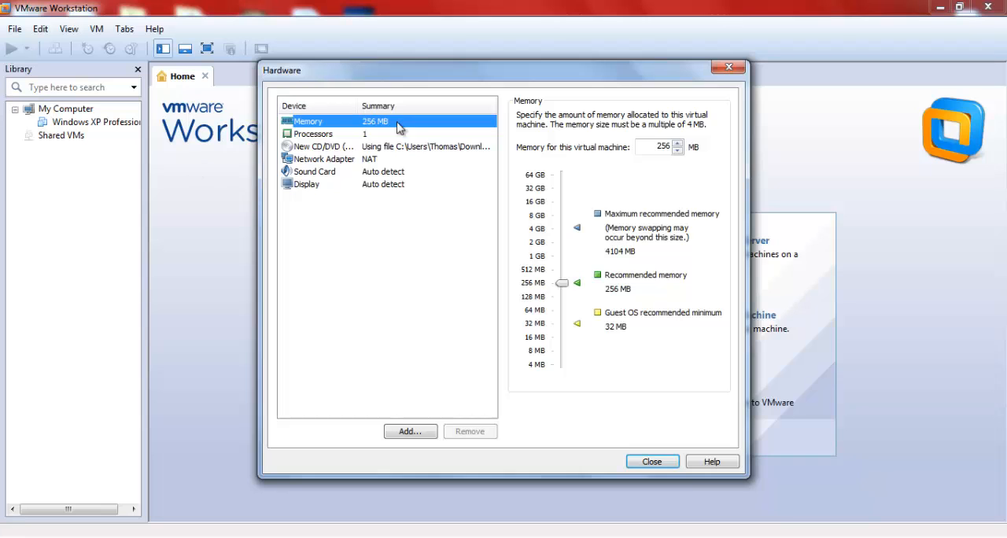
left_click_drag(414, 78, 433, 88)
left_click_drag(580, 291, 586, 268)
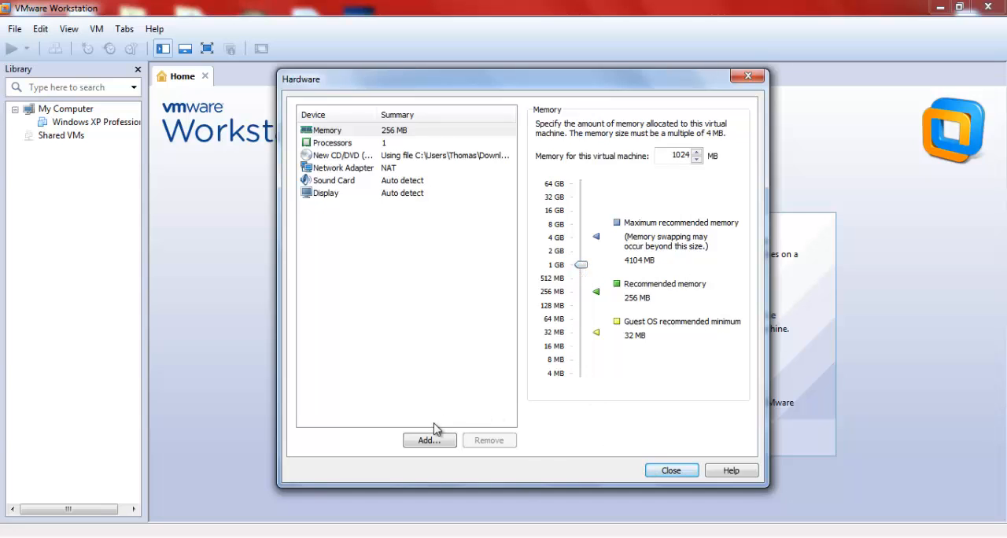
left_click(671, 471)
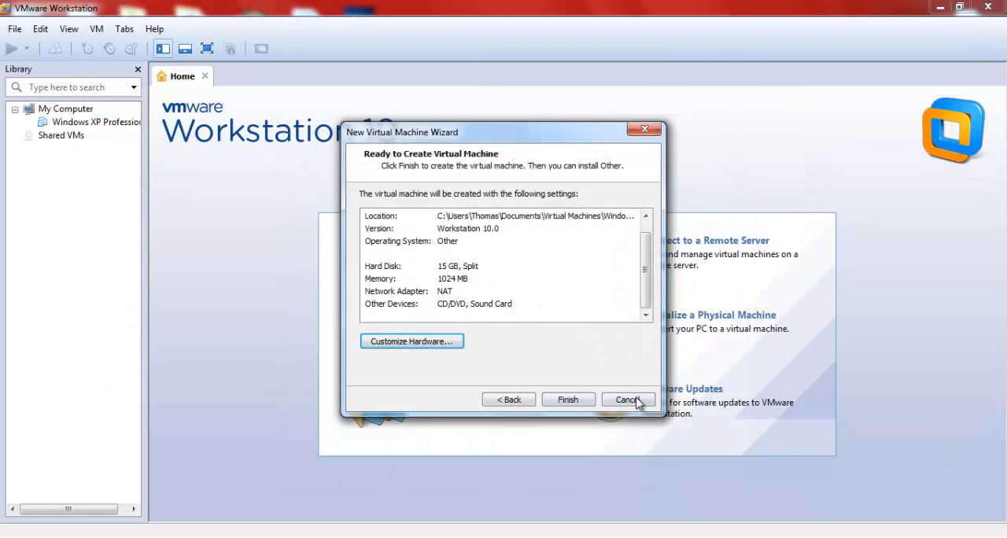
Step: Finish creating the Windows 10.0 virtual machine and power it on
left_click(579, 403)
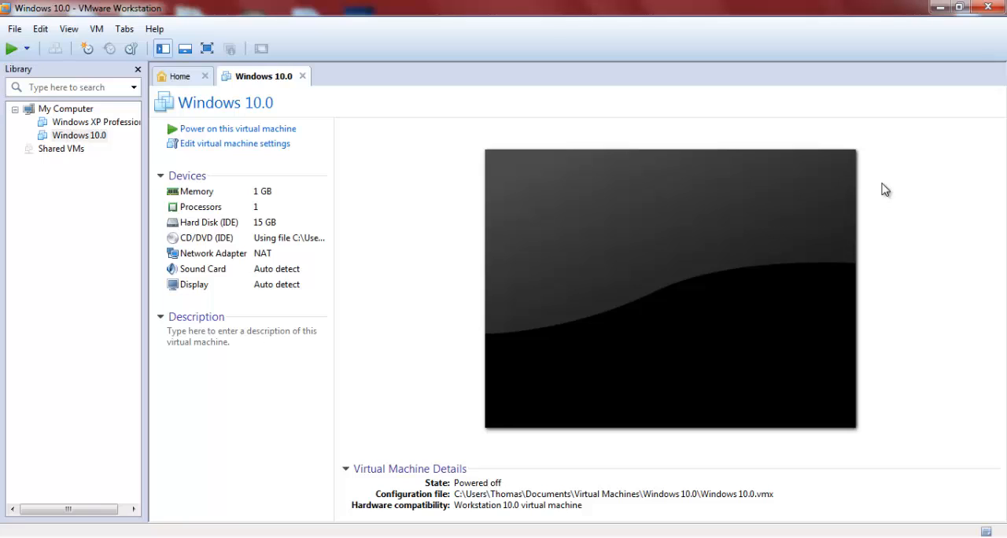
left_click(232, 132)
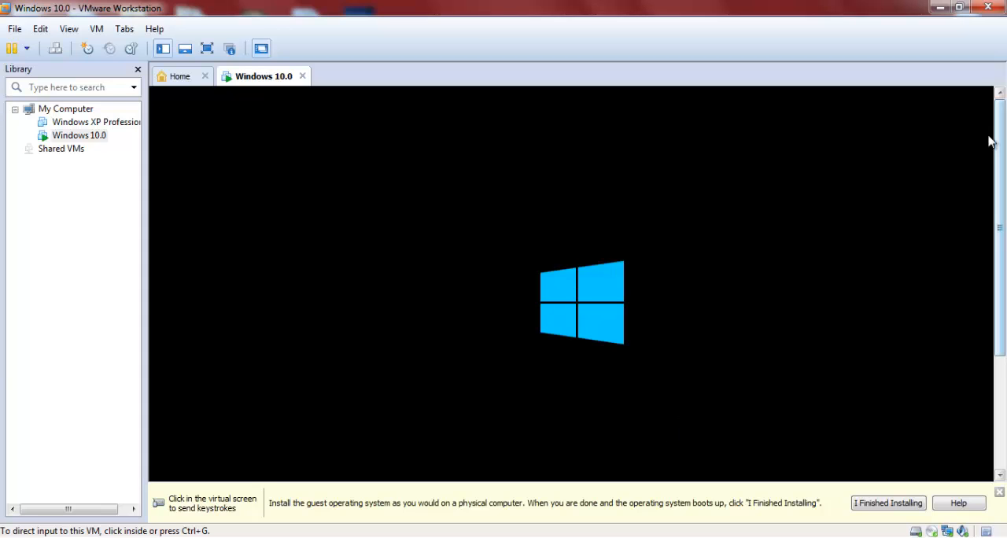
Step: Close the guest installation hint bar and show the running Windows 10.0 virtual machine in full screen
left_click_drag(990, 140, 1000, 260)
left_click(1000, 494)
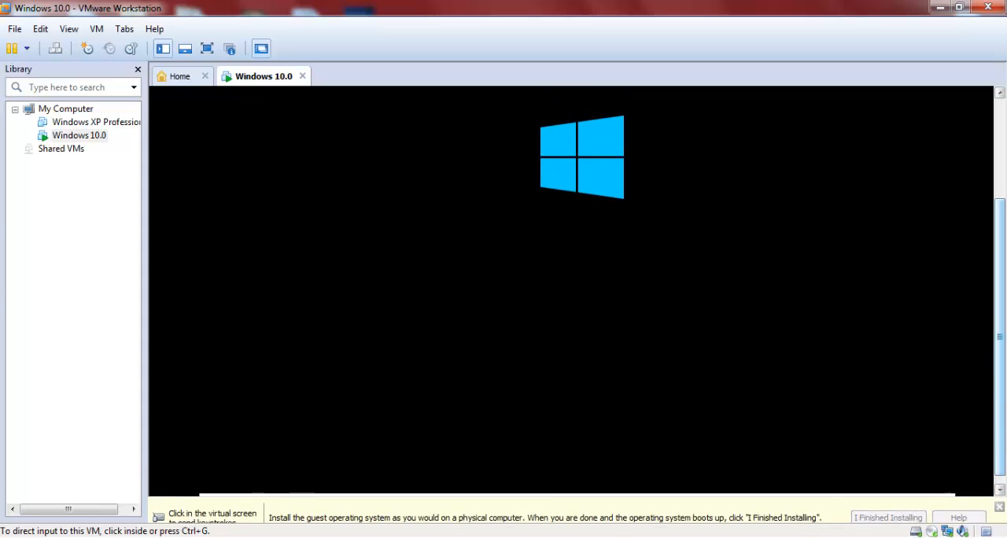
left_click_drag(1002, 381, 1002, 289)
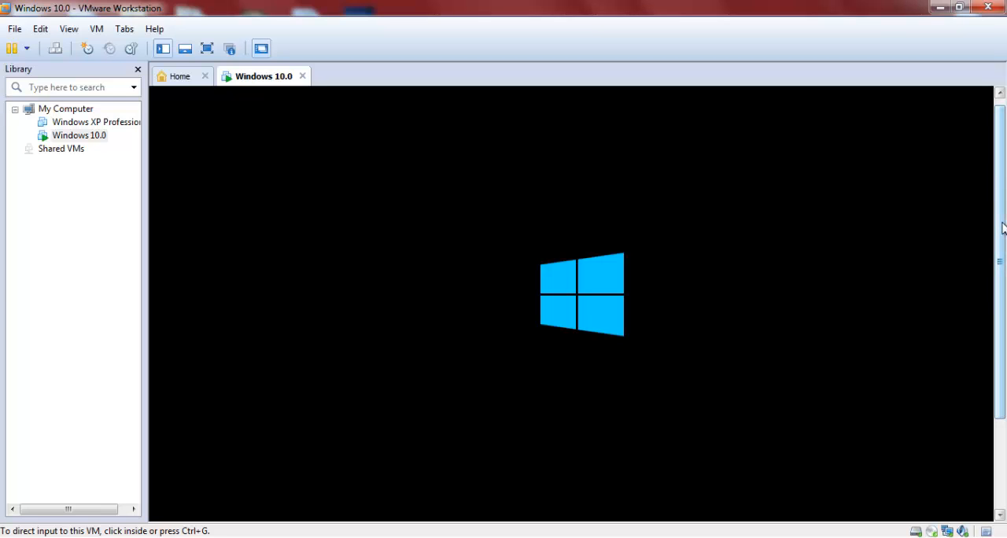
left_click_drag(1003, 228, 999, 300)
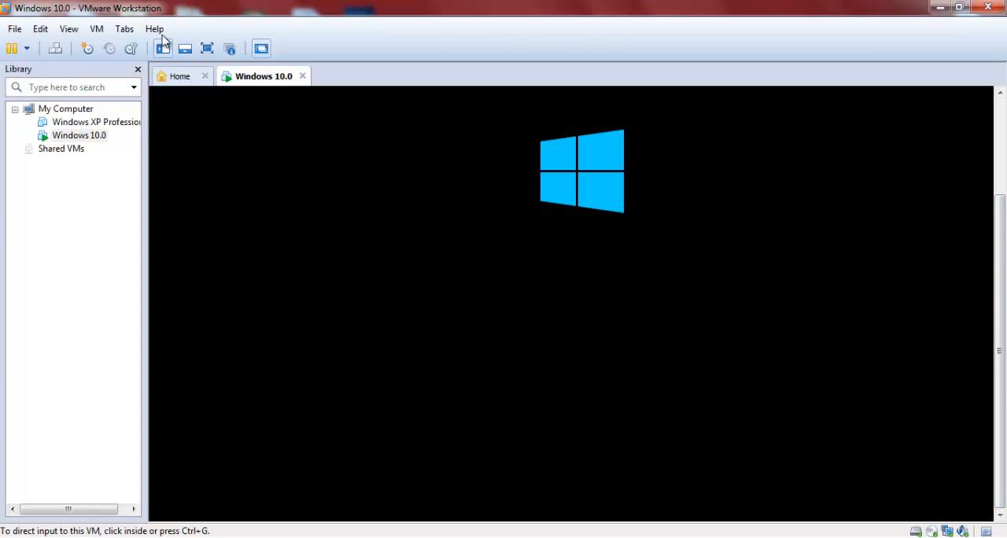
left_click(206, 49)
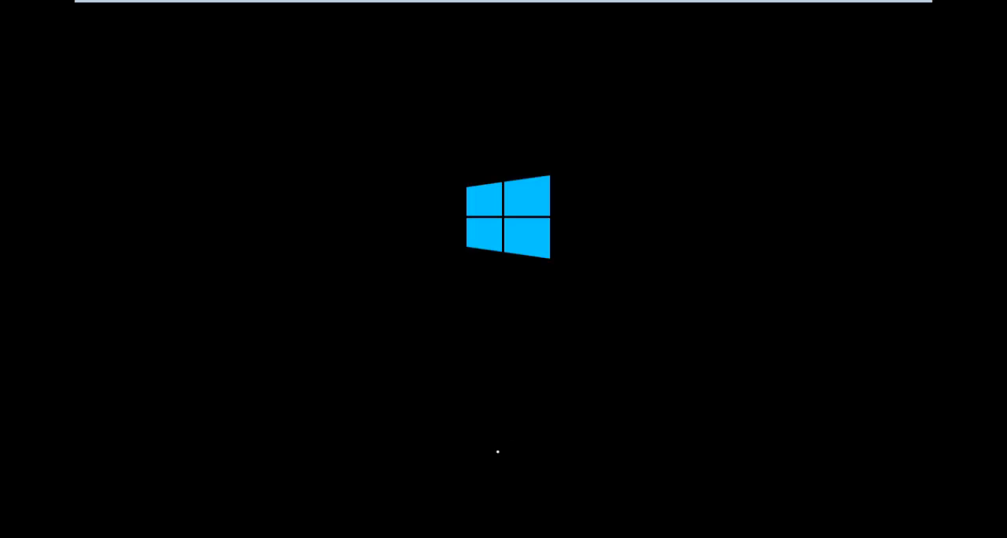
Step: Keep English (United Kingdom) and the United Kingdom keyboard in Windows Setup and start the installation
mouse_move(648, 7)
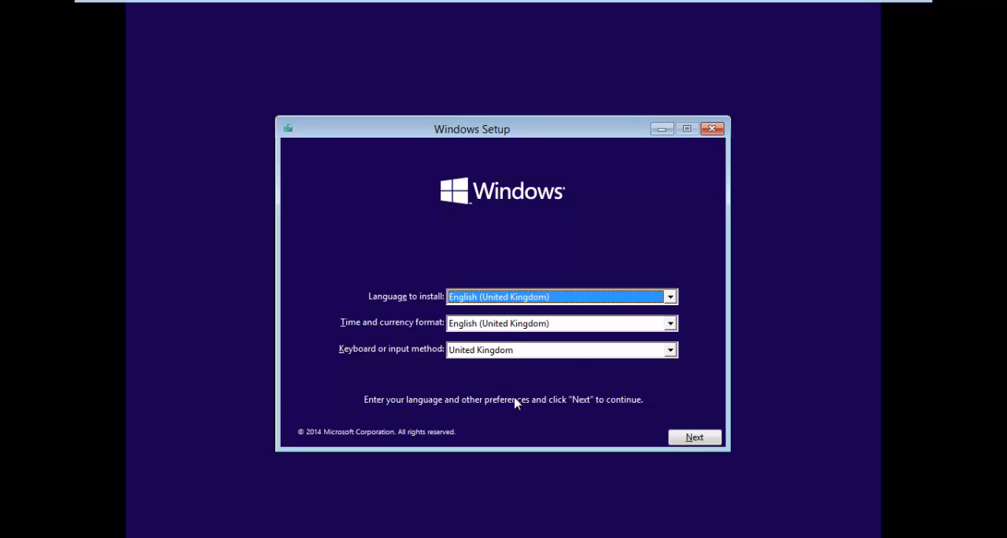
left_click(681, 438)
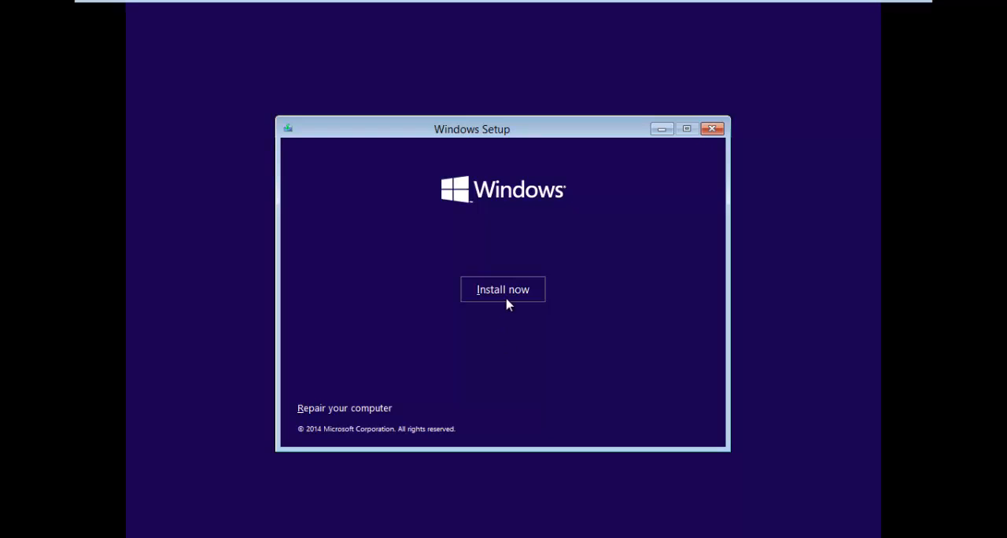
left_click(503, 291)
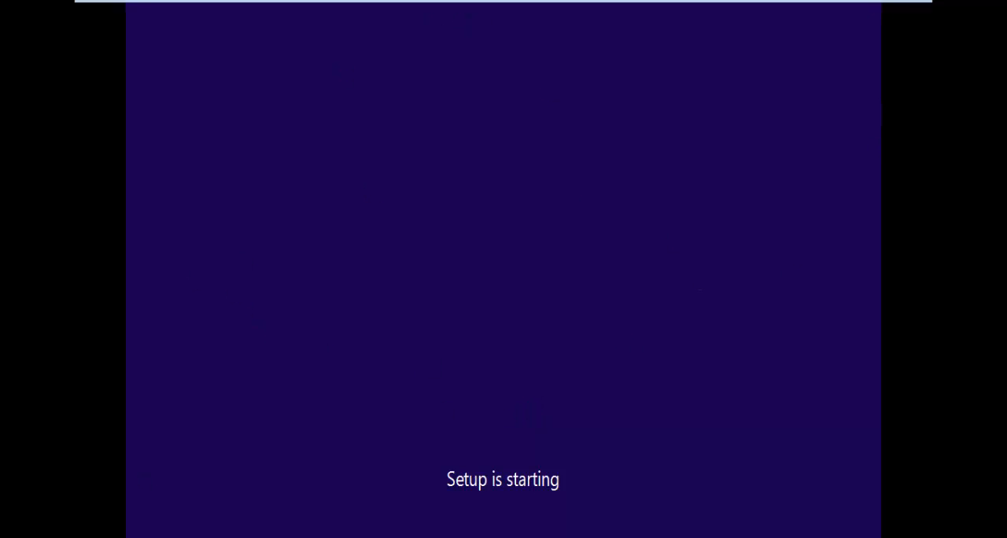
mouse_move(879, 5)
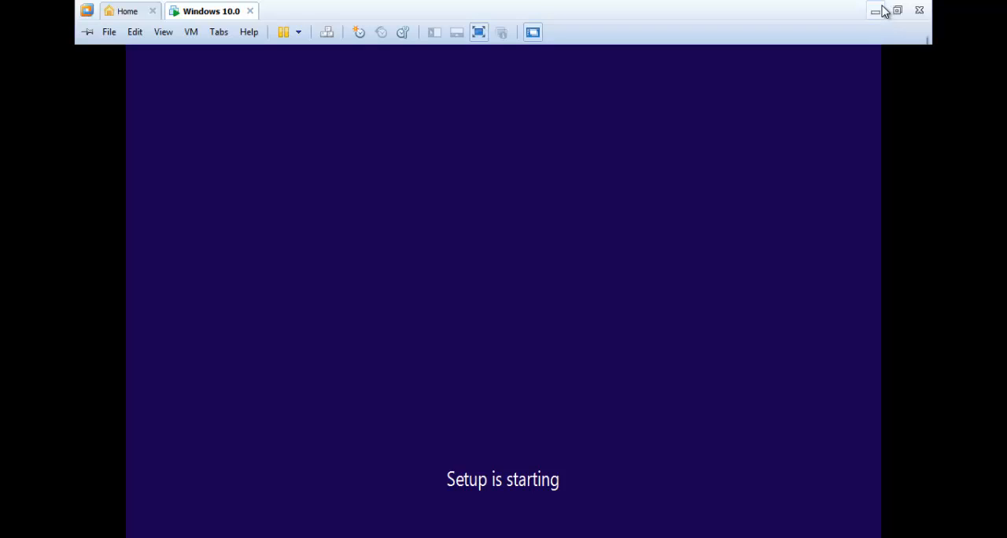
left_click(875, 11)
left_click_drag(722, 208, 605, 329)
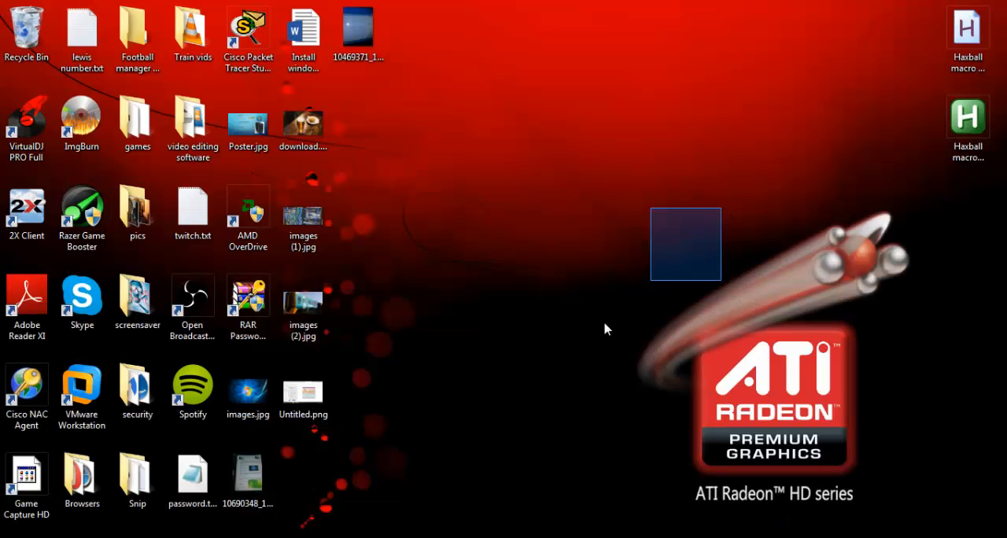
mouse_move(385, 535)
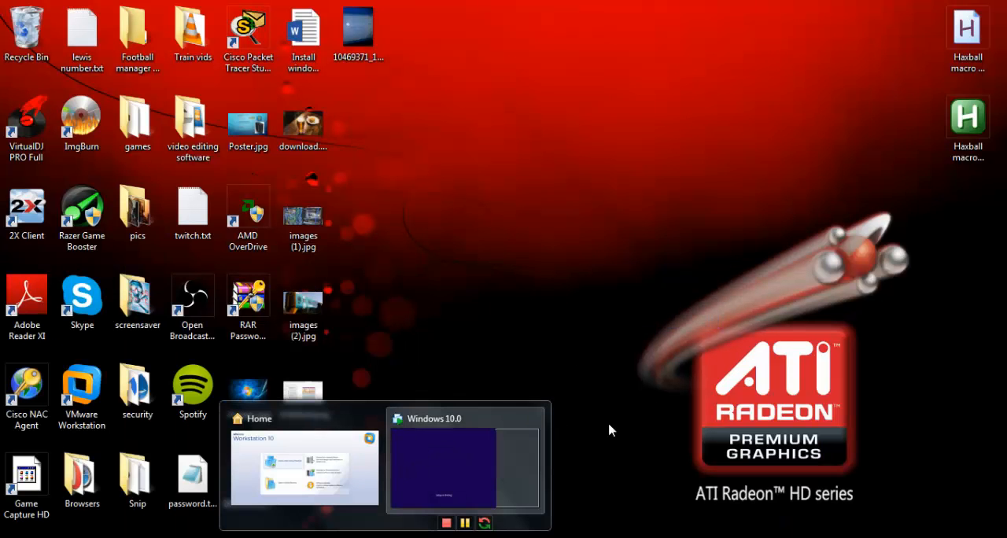
left_click(495, 451)
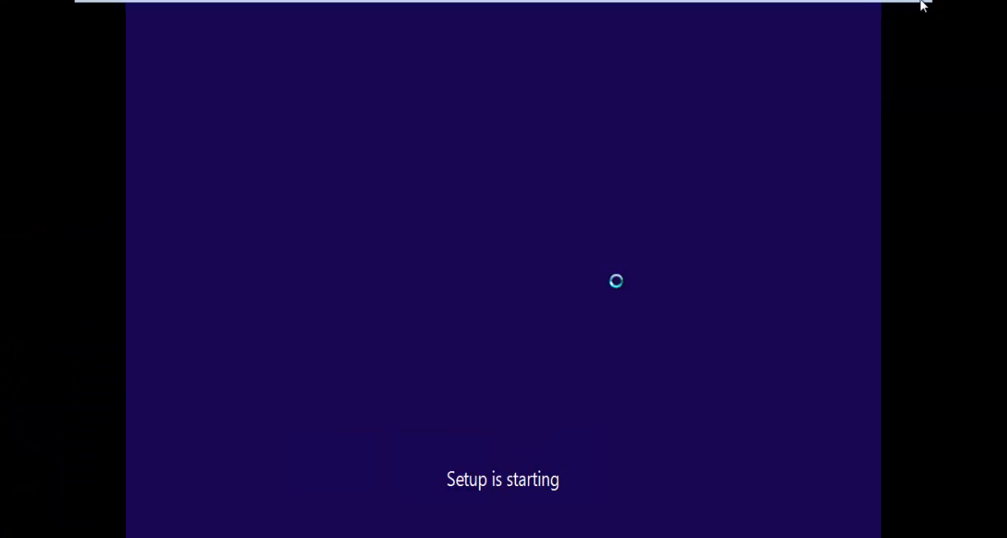
mouse_move(905, 7)
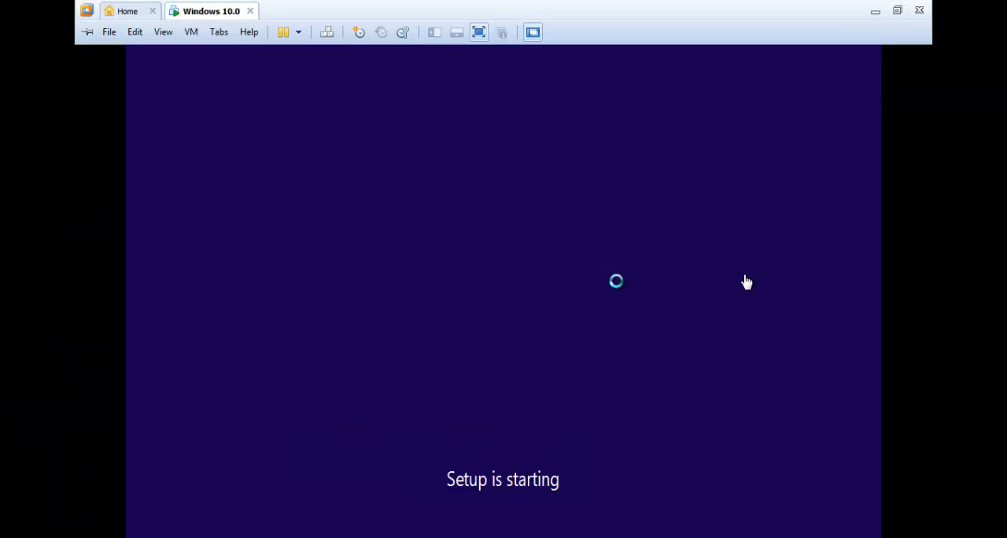
left_click(898, 10)
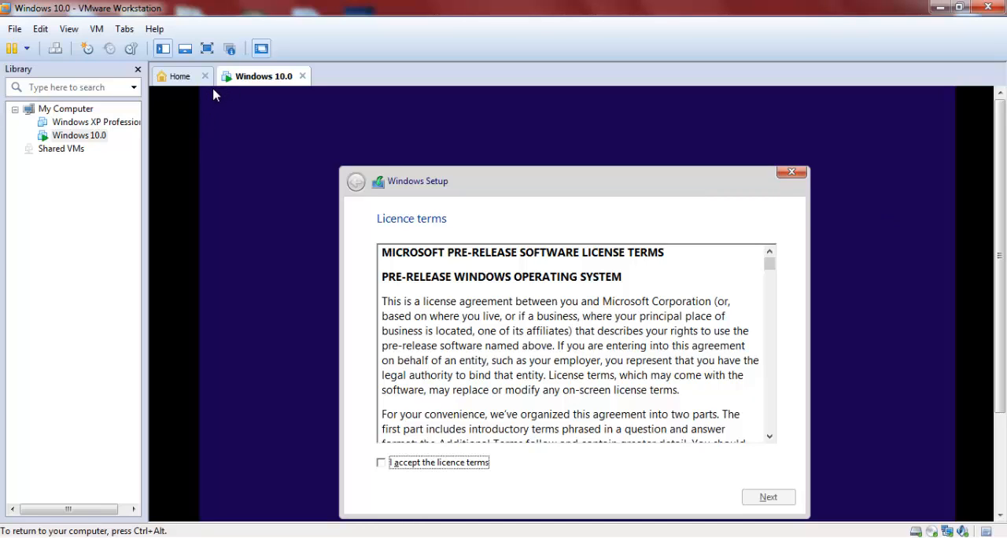
key("ctrl+alt")
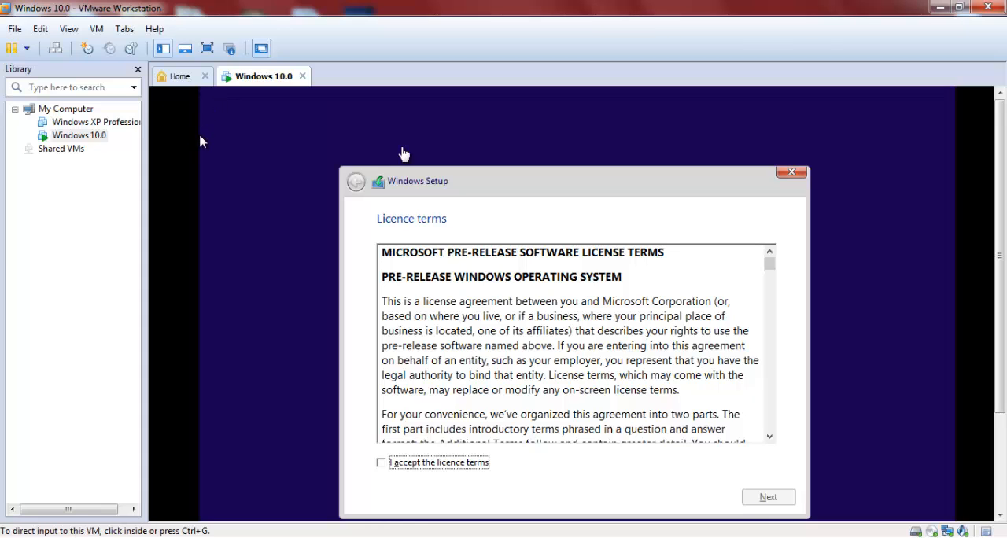
left_click(208, 50)
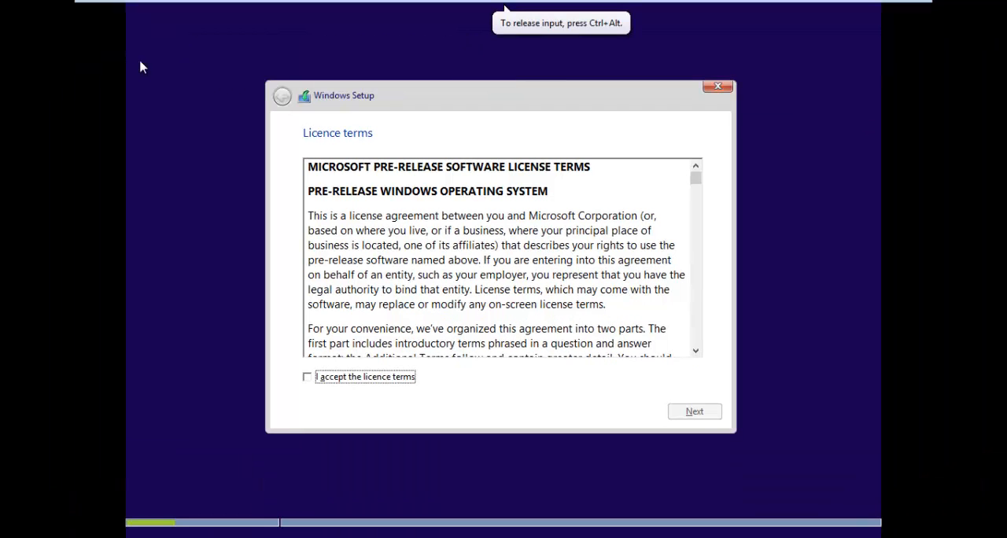
Step: Accept the licence terms and start a custom, Windows-only installation on Drive 0 Unallocated Space
left_click(308, 377)
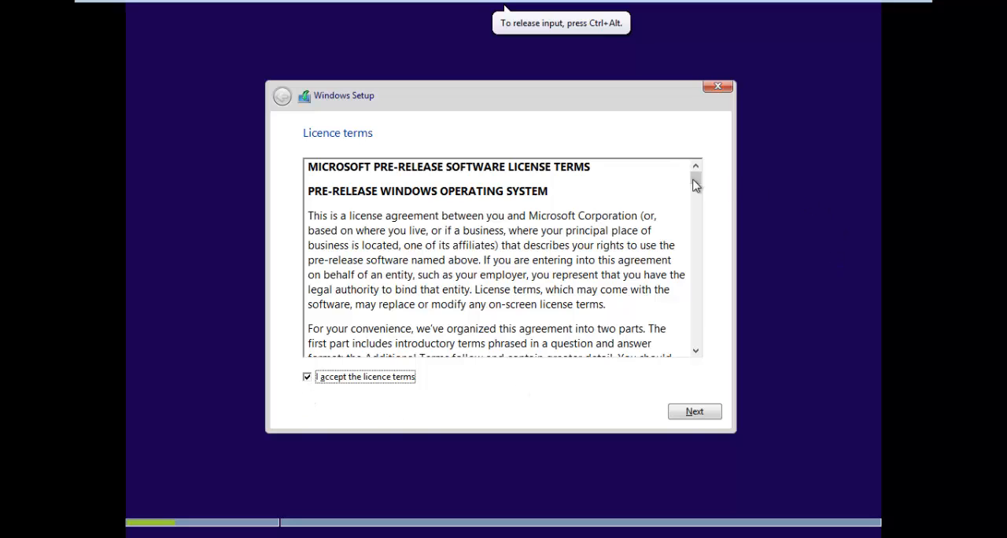
left_click_drag(696, 181, 674, 169)
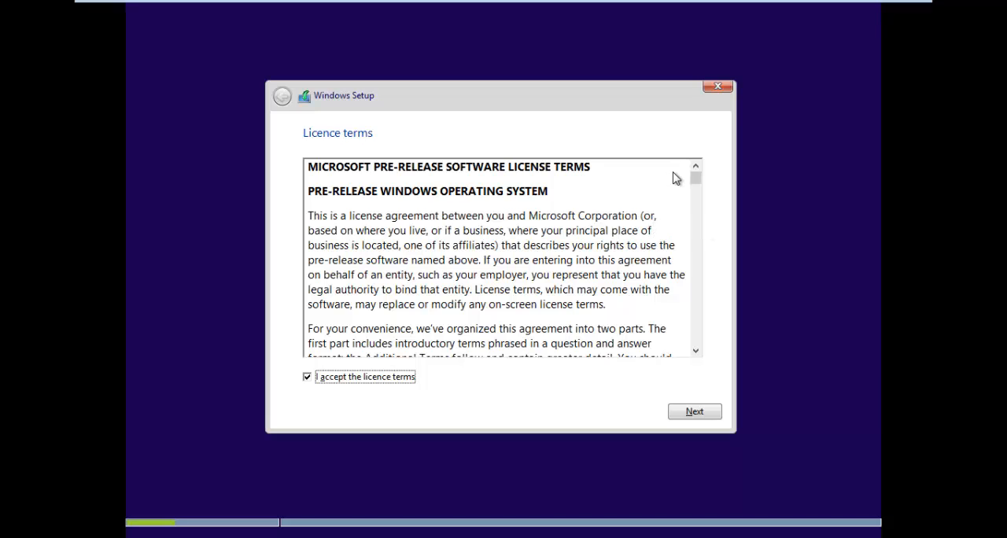
scroll(691, 193, "down", 5)
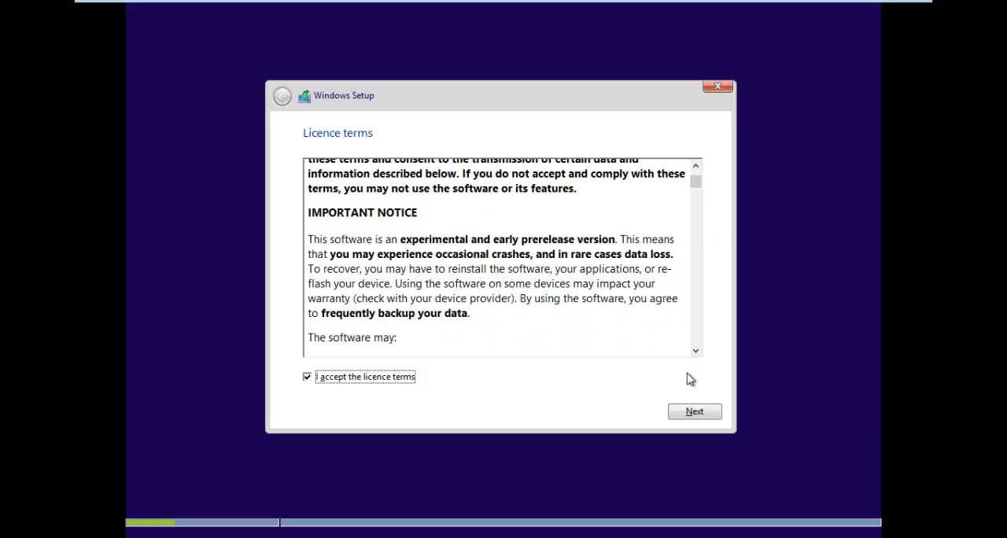
left_click(700, 415)
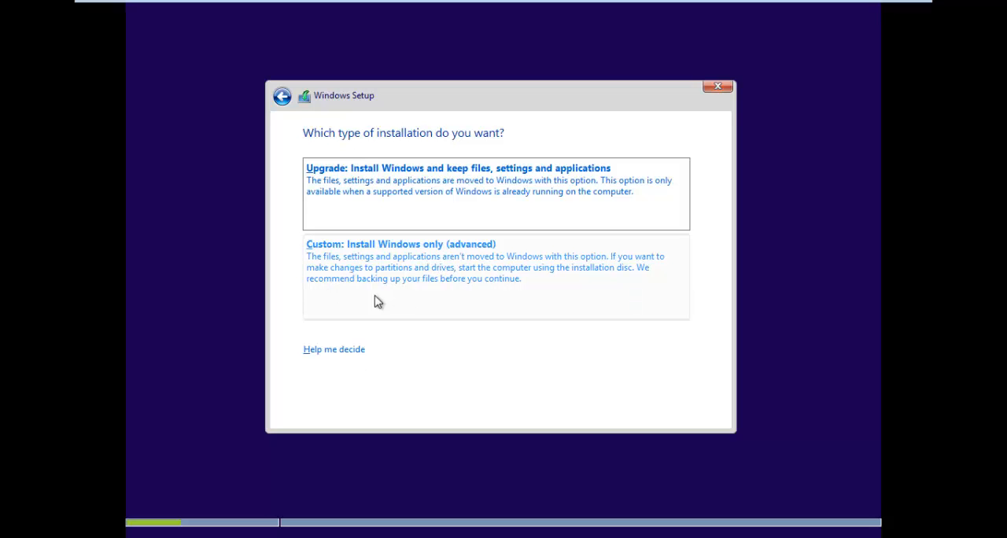
left_click(403, 279)
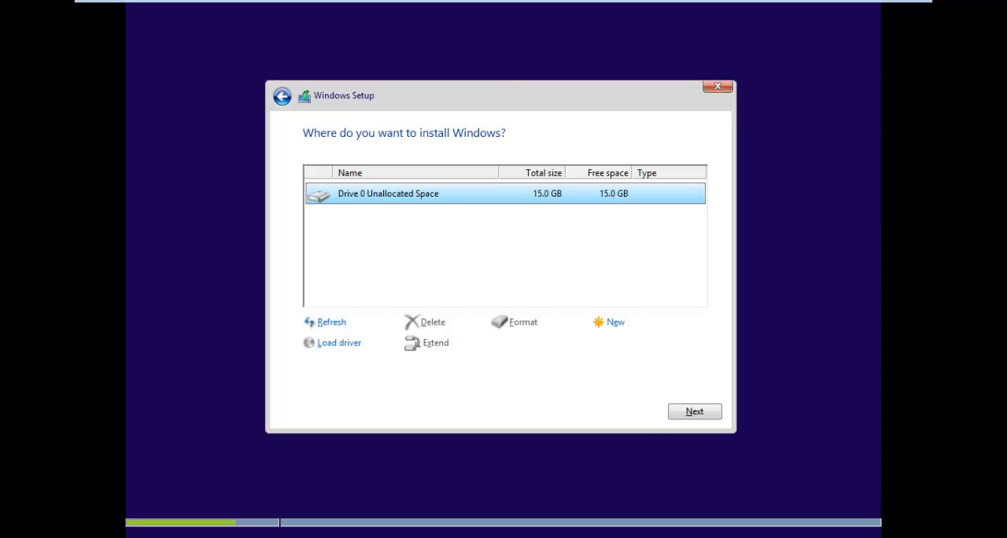
left_click(695, 421)
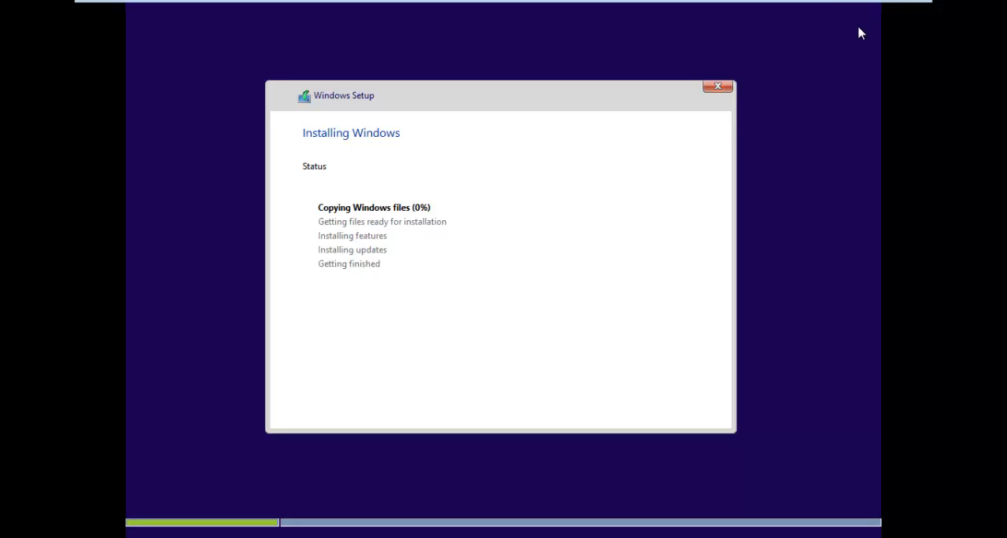
mouse_move(863, 4)
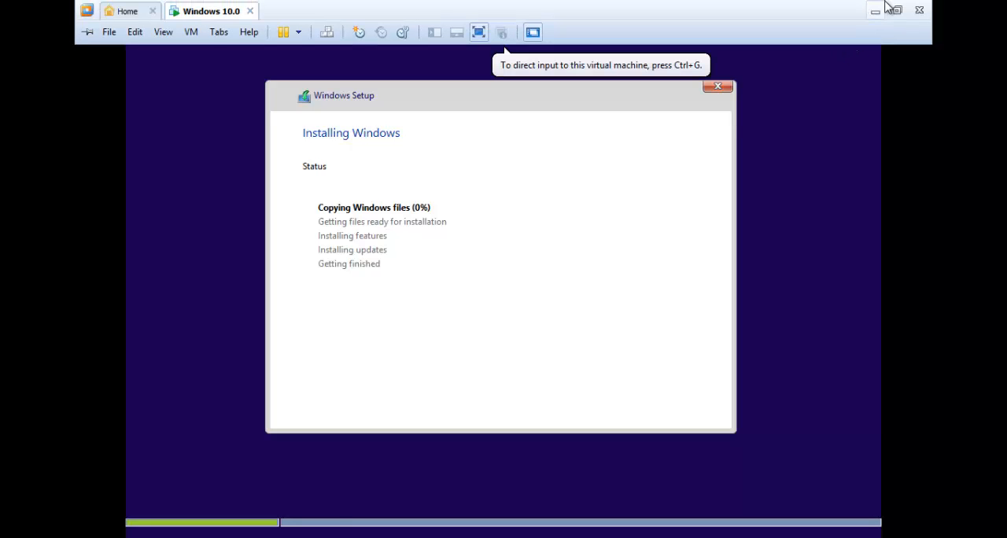
left_click(897, 11)
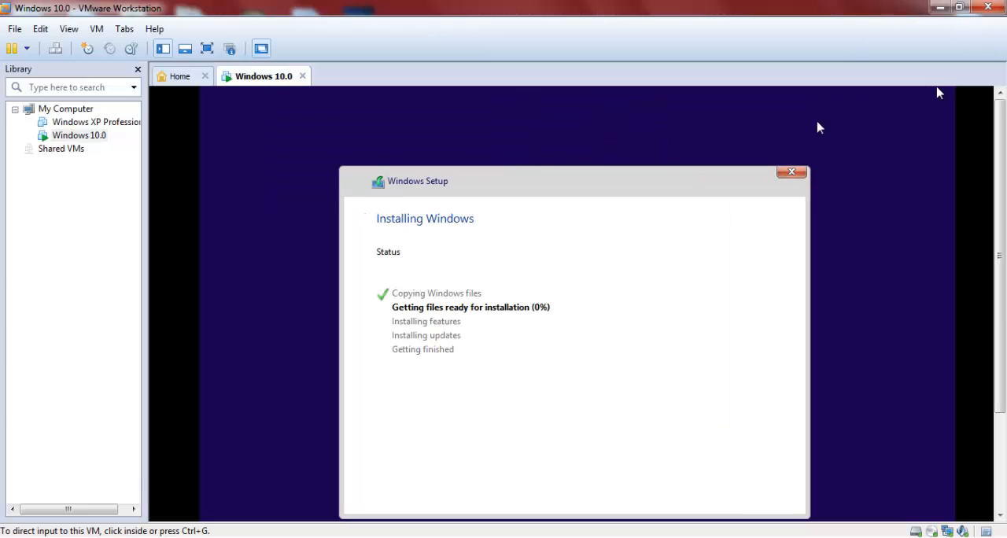
left_click(511, 537)
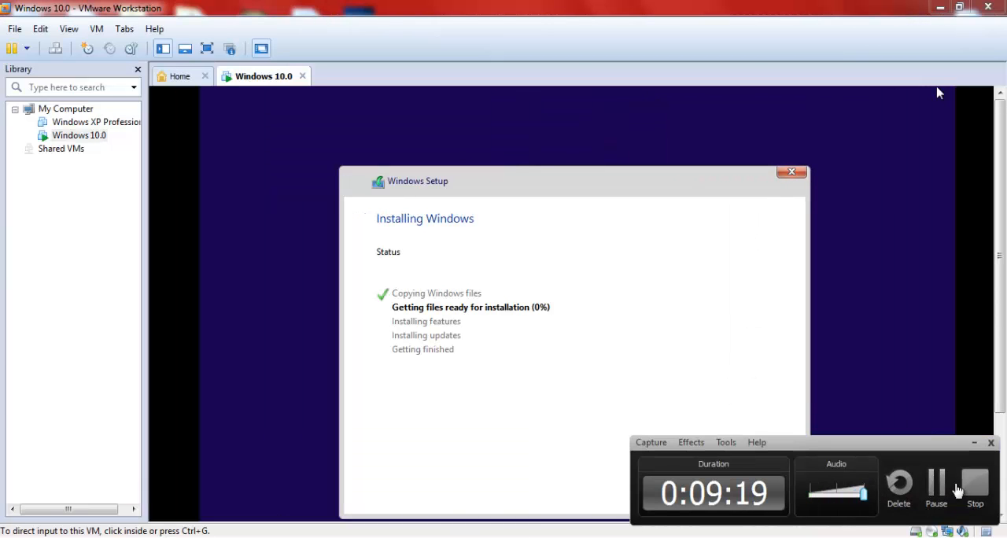
left_click(939, 487)
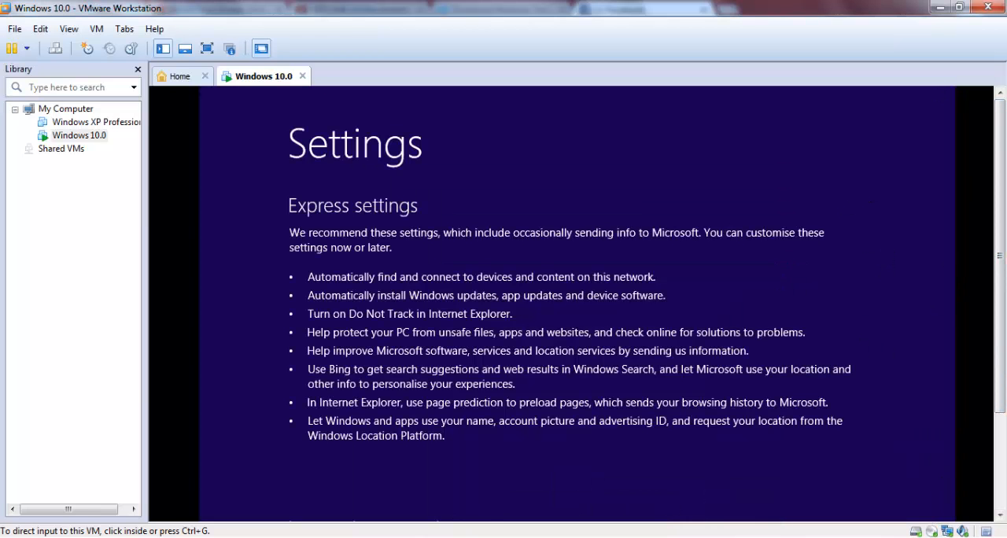
left_click(206, 49)
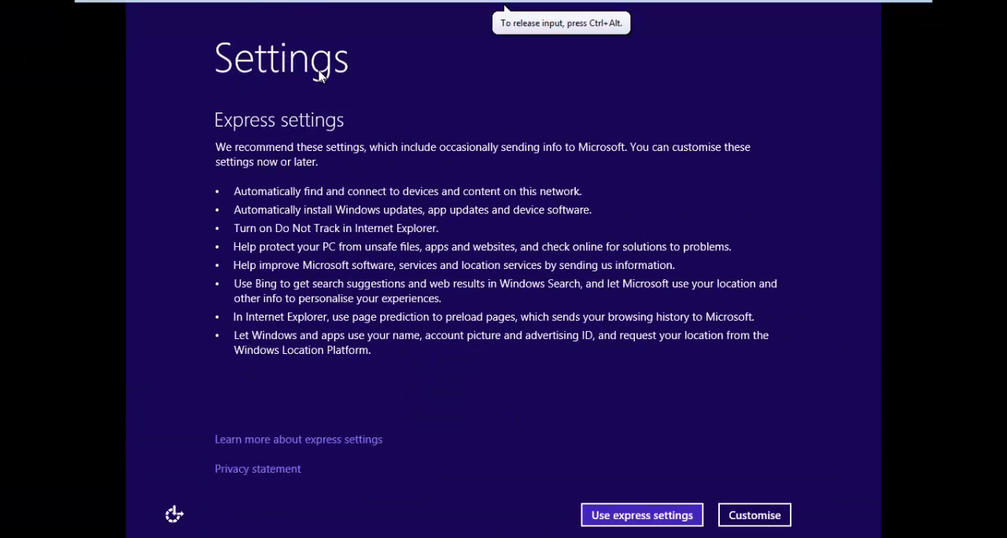
Step: Apply the express settings and finish creating the local account with the username "use"
left_click(652, 517)
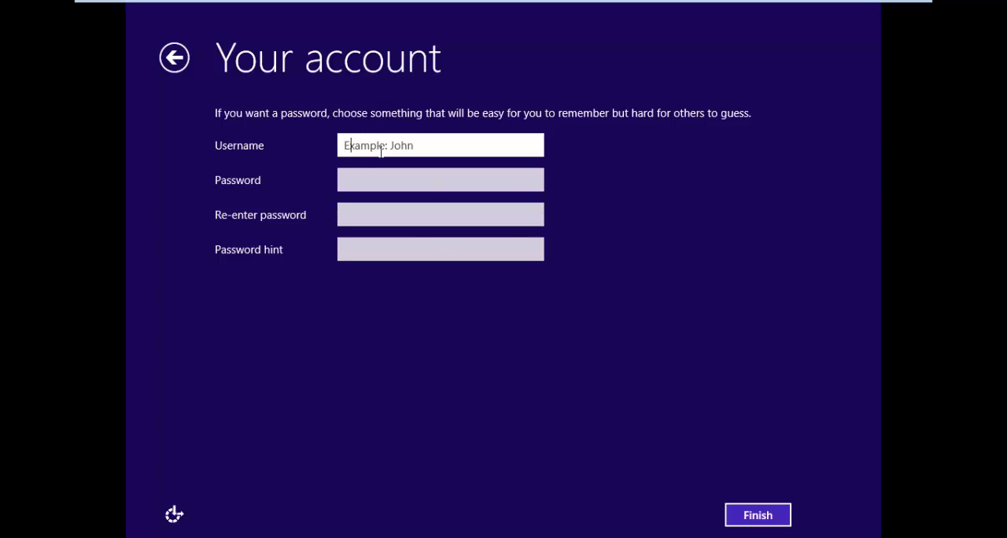
type("user")
left_click(739, 528)
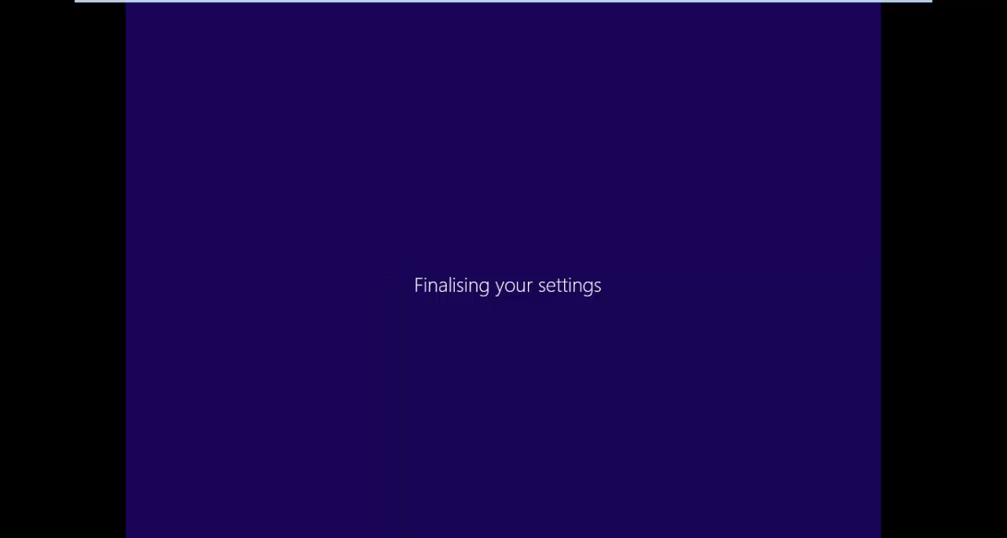
mouse_move(866, 4)
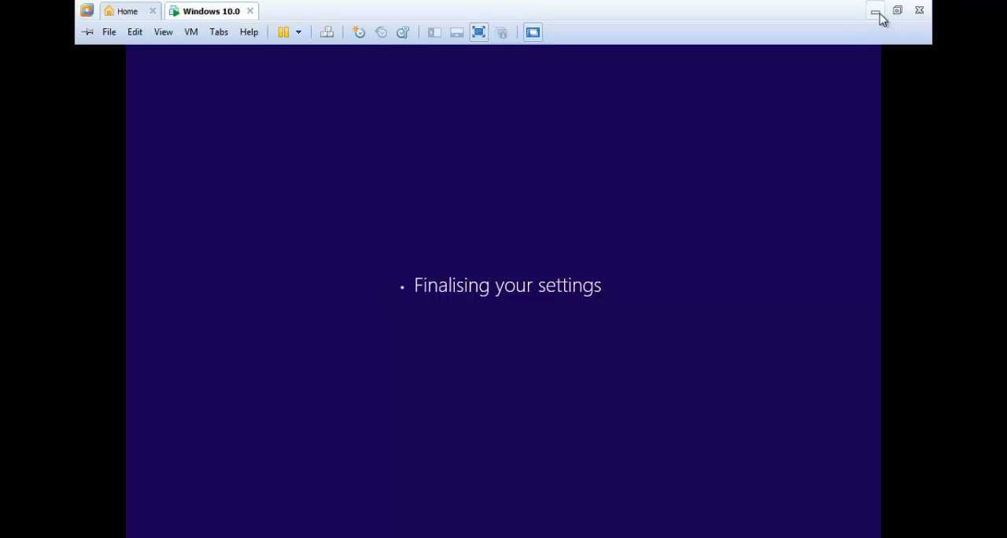
left_click(876, 12)
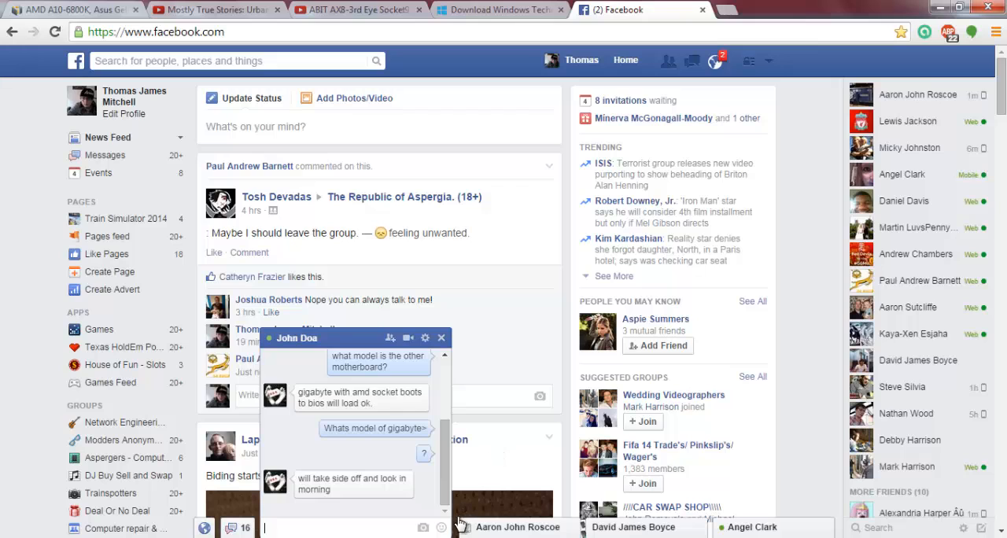
left_click(431, 537)
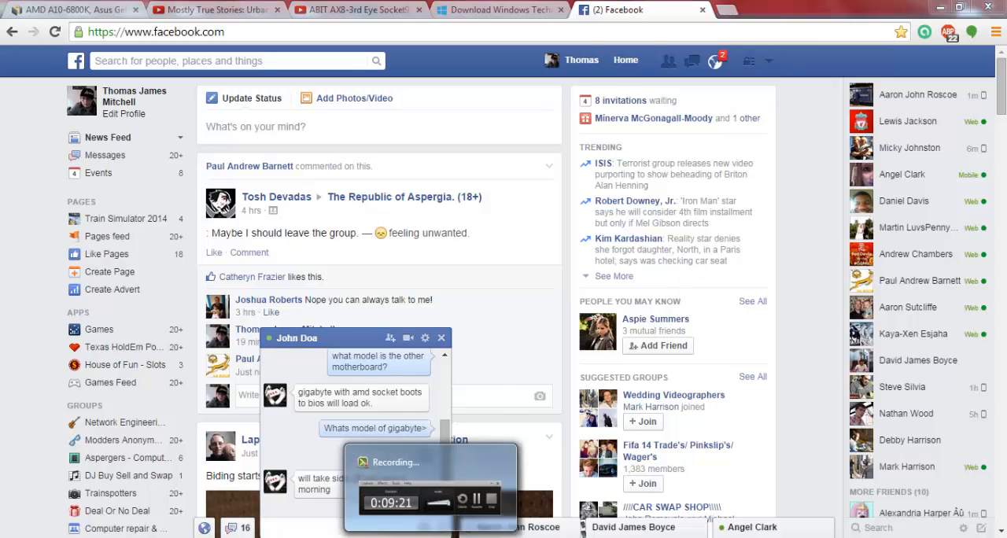
mouse_move(420, 535)
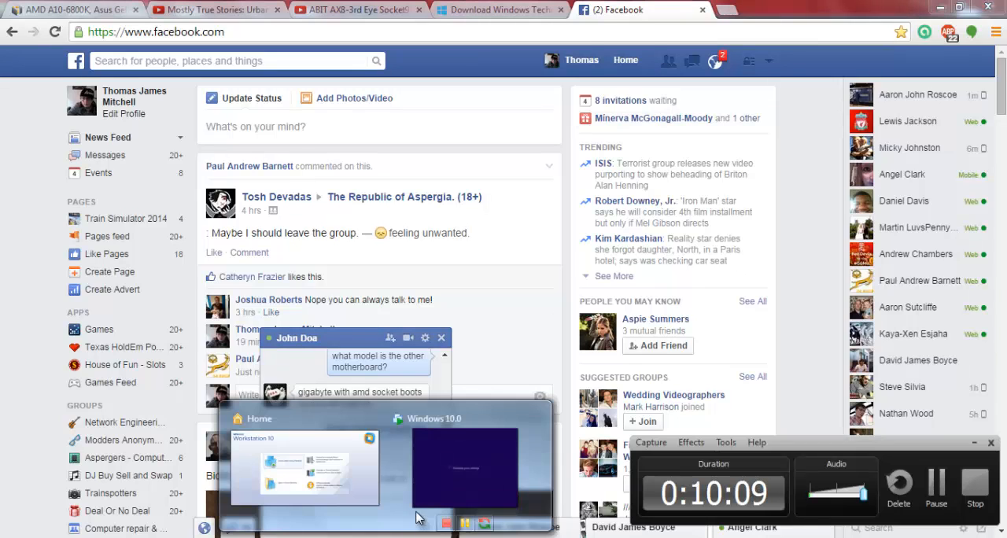
left_click(434, 483)
Step: Take the Windows 10.0 virtual machine out of full screen mode
mouse_move(845, 7)
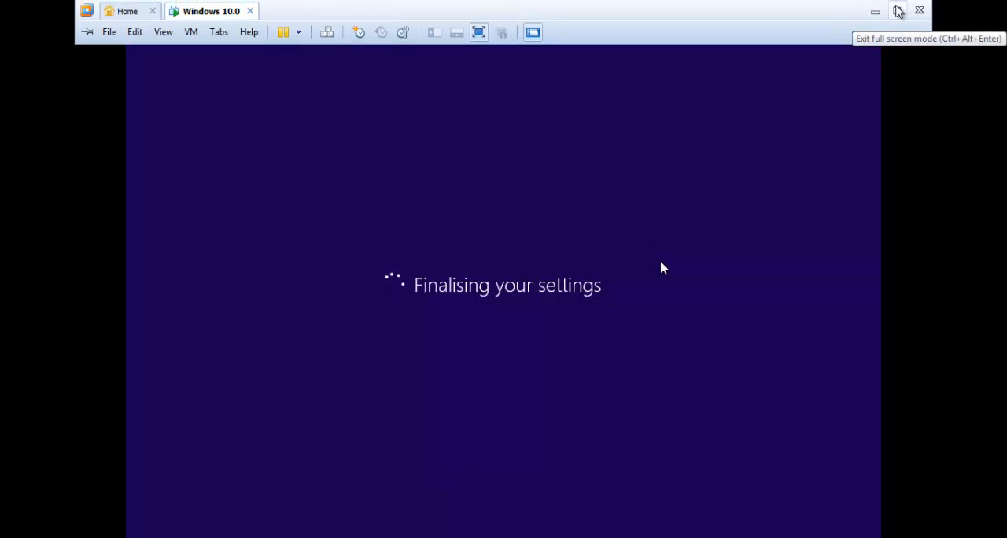
left_click(898, 11)
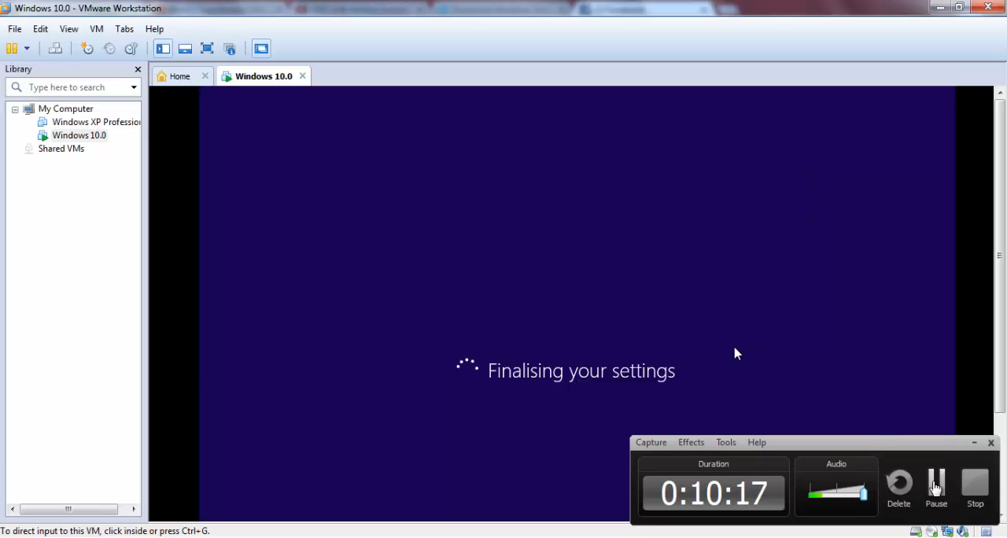
left_click(937, 488)
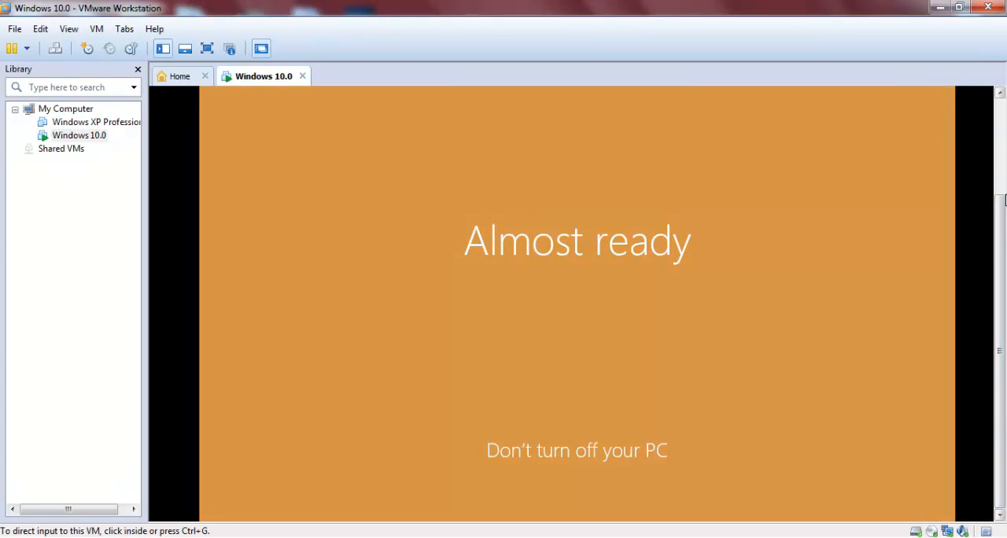
left_click_drag(1002, 209, 1003, 155)
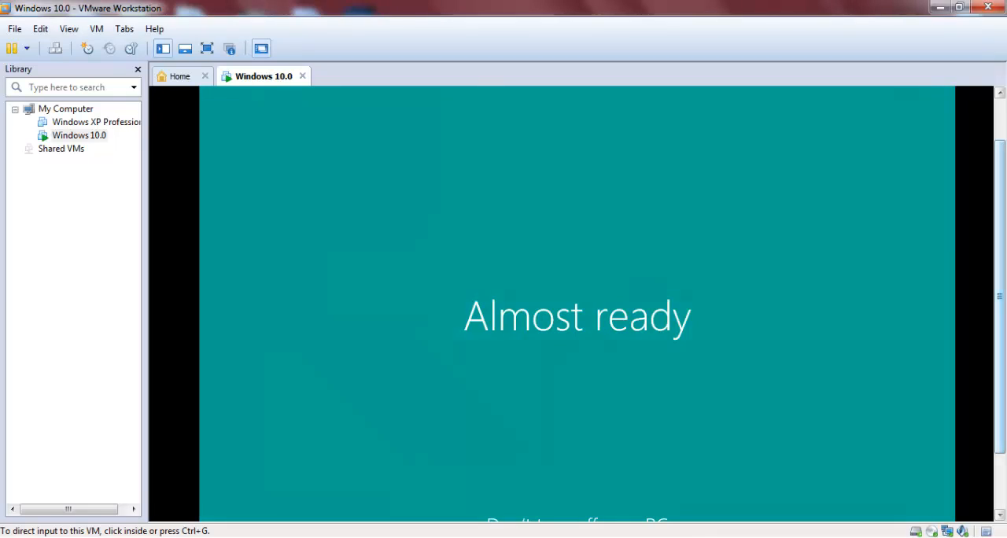
mouse_move(1004, 257)
left_mouse_down()
mouse_move(1004, 212)
mouse_move(1005, 249)
left_mouse_up()
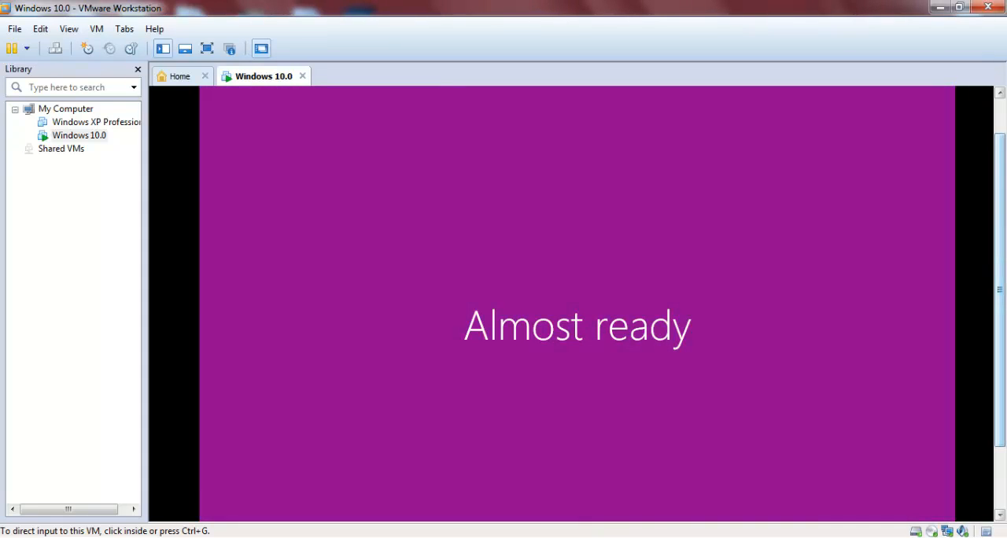
left_click_drag(1002, 191, 1003, 447)
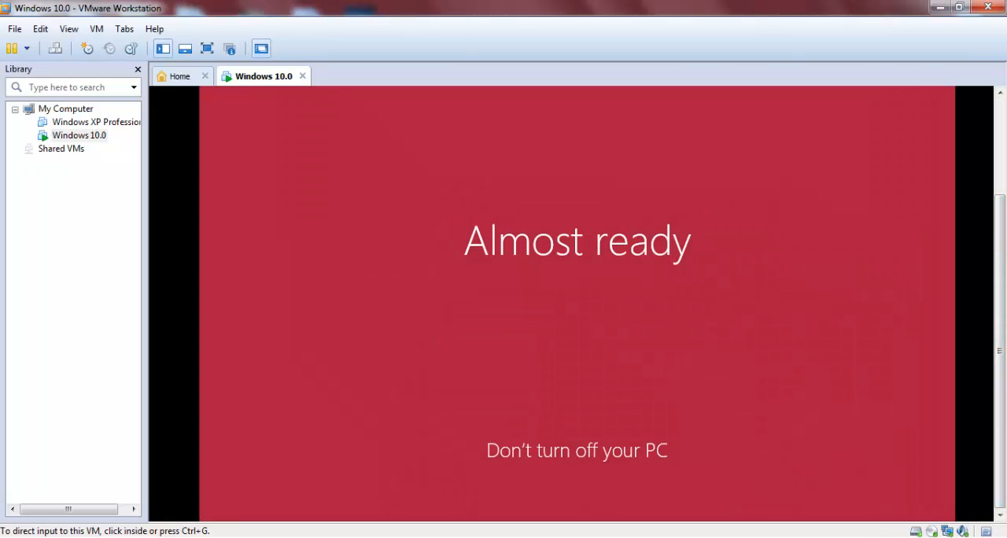
left_click(967, 537)
left_click(967, 537)
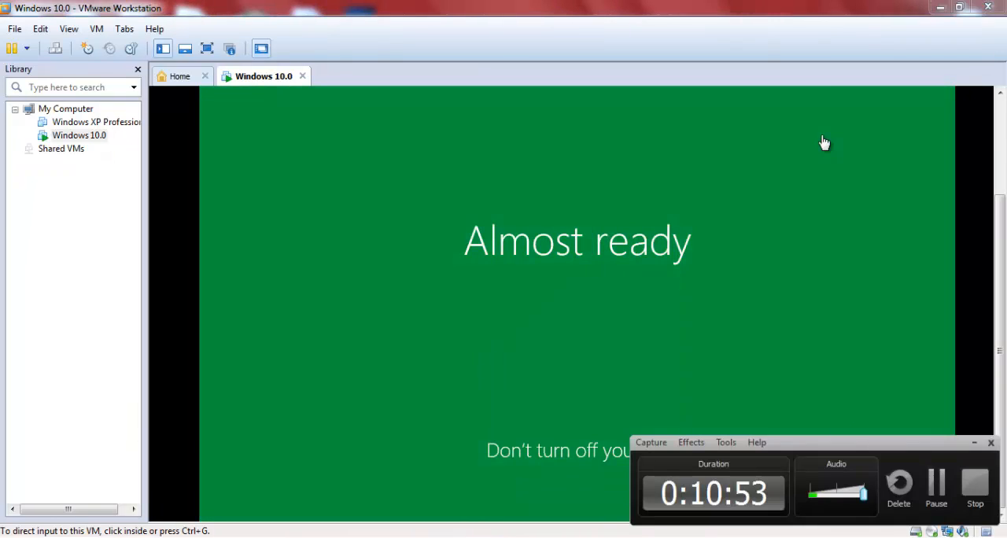
Step: Show the hidden notification area icons on the new Windows desktop and hide them again
left_click(936, 494)
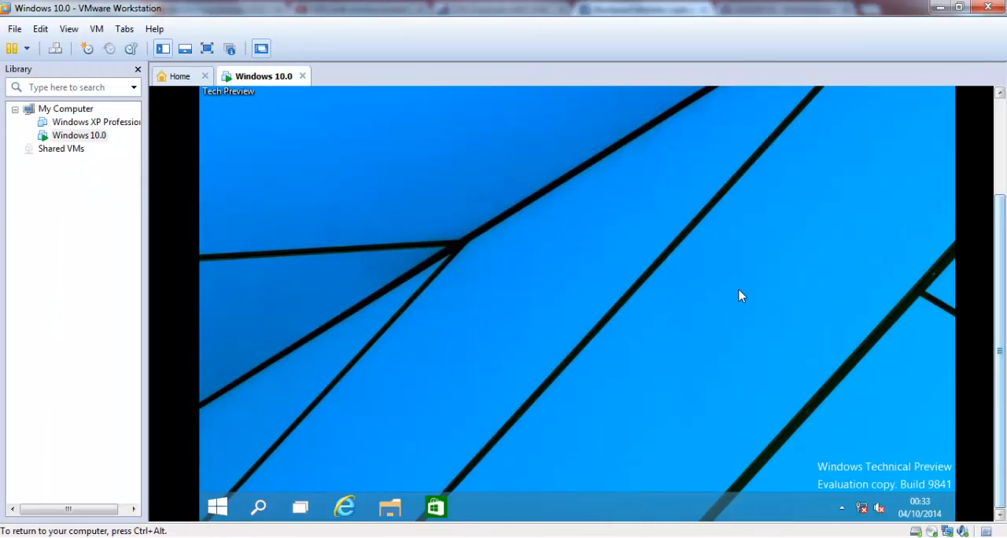
left_click_drag(809, 244, 614, 429)
left_click(842, 509)
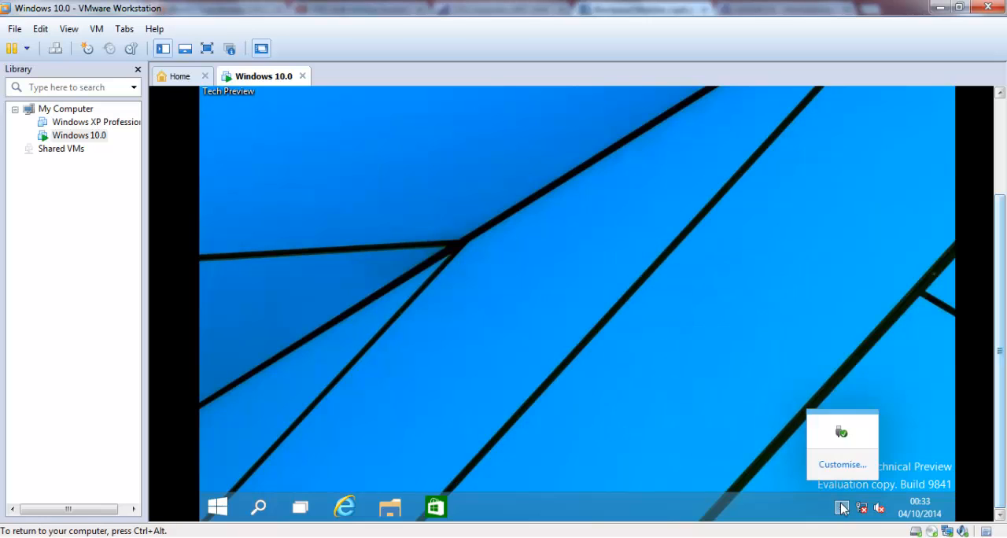
left_click(848, 482)
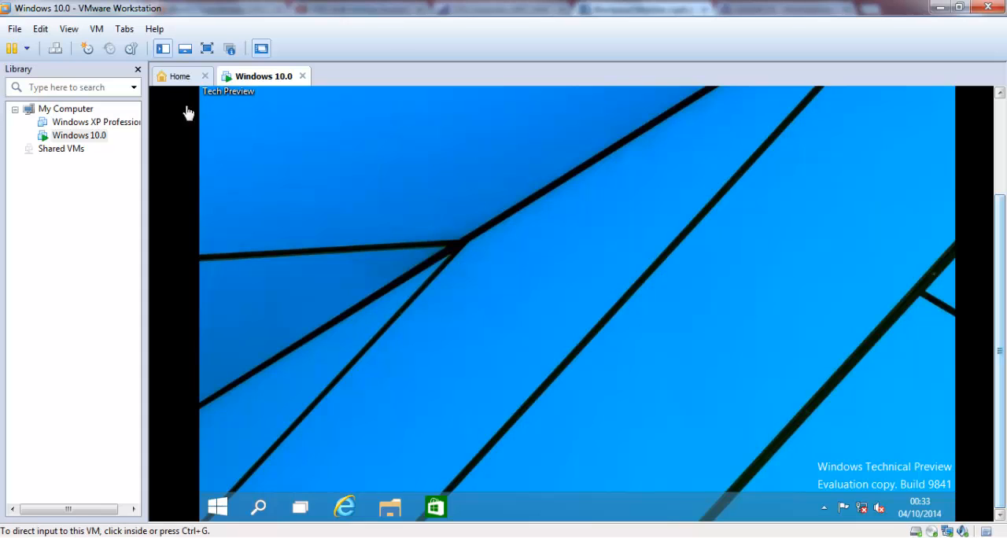
Step: Show the virtual machine in full screen and view the Start button's list of system tools
left_click(209, 48)
left_click_drag(280, 180, 341, 299)
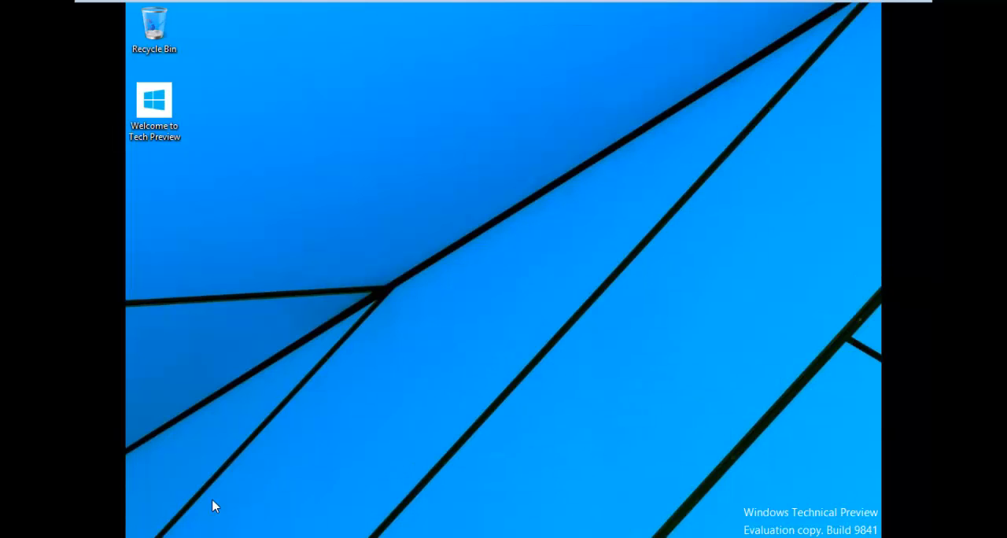
right_click(150, 536)
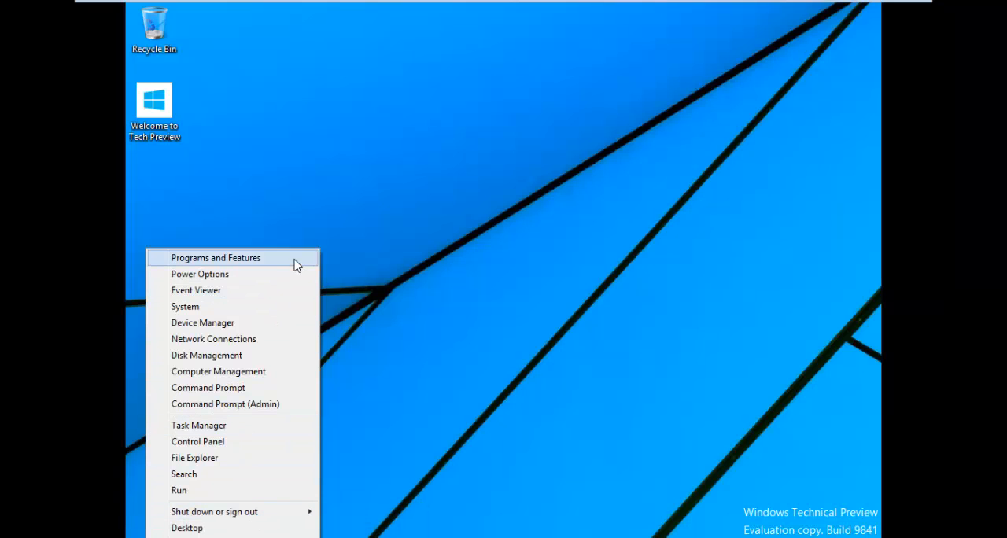
left_click(534, 269)
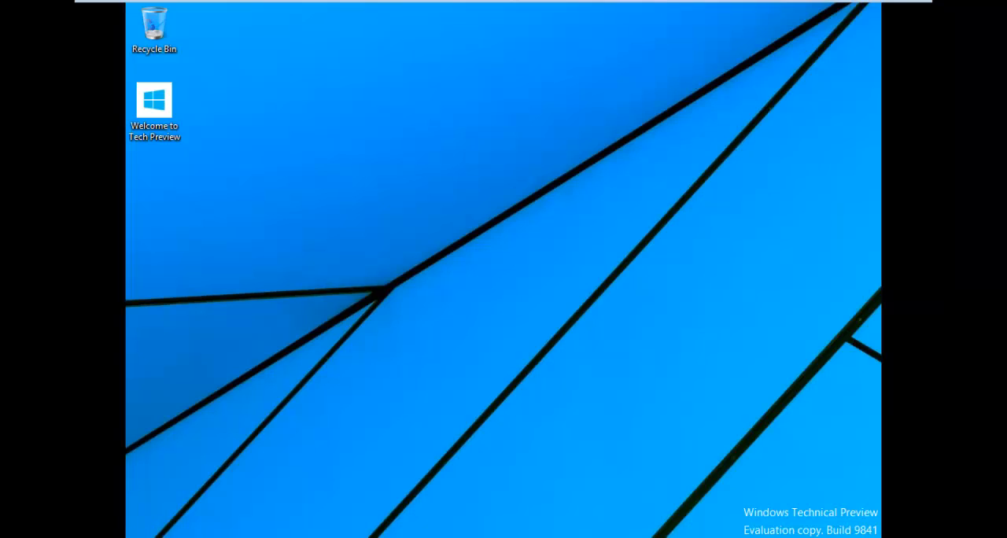
left_click_drag(174, 395, 262, 482)
left_click_drag(628, 471, 370, 323)
left_click_drag(575, 301, 370, 370)
left_click_drag(275, 482, 472, 537)
right_click(485, 227)
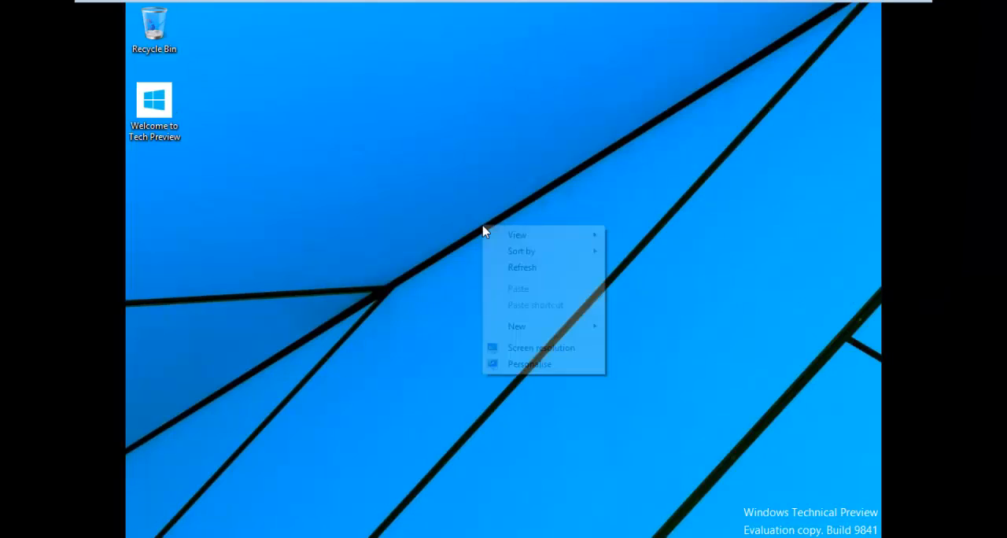
left_click(429, 228)
Step: Return the Windows 10.0 virtual machine to the windowed view with the guest's taskbar in sight
mouse_move(522, 4)
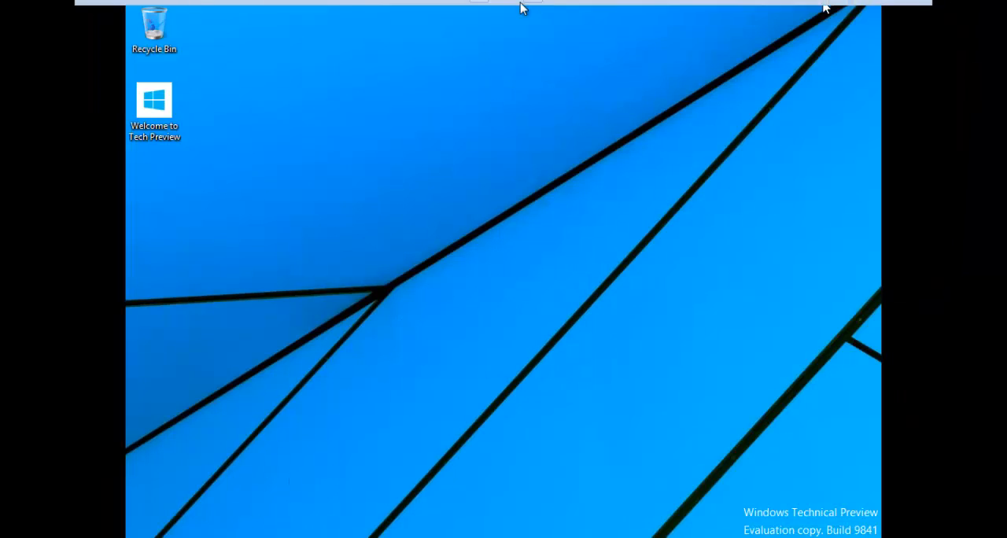
key("ctrl+alt")
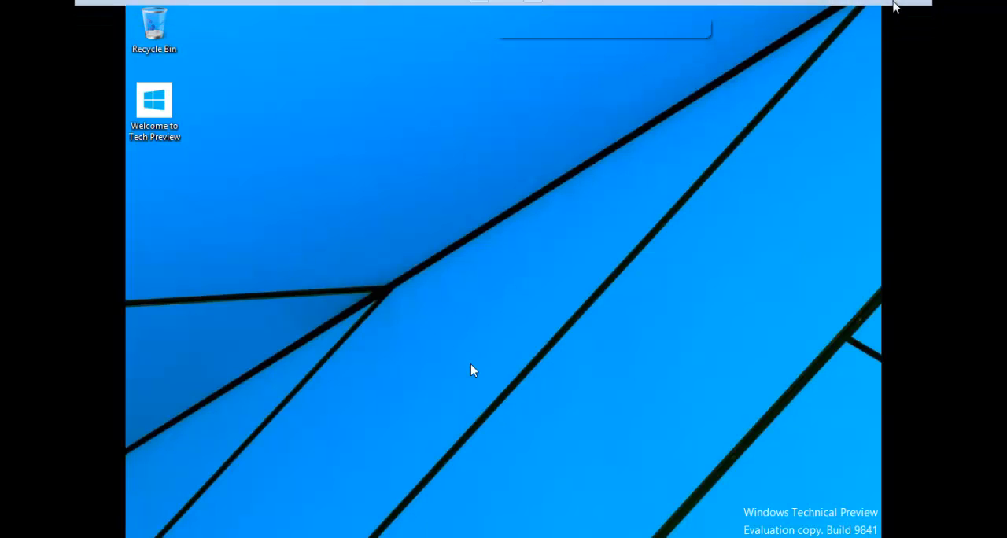
left_click(900, 8)
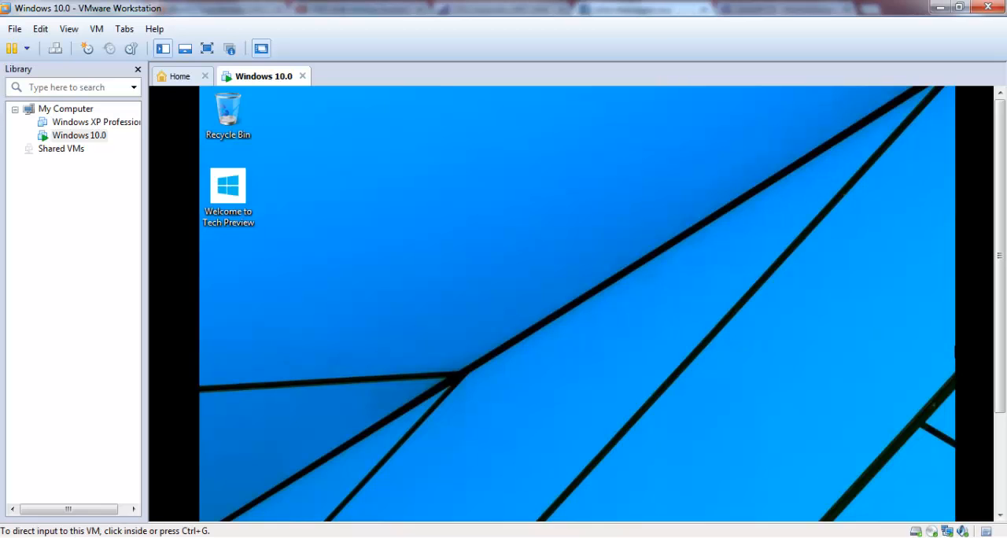
left_click(998, 425)
left_click(230, 511)
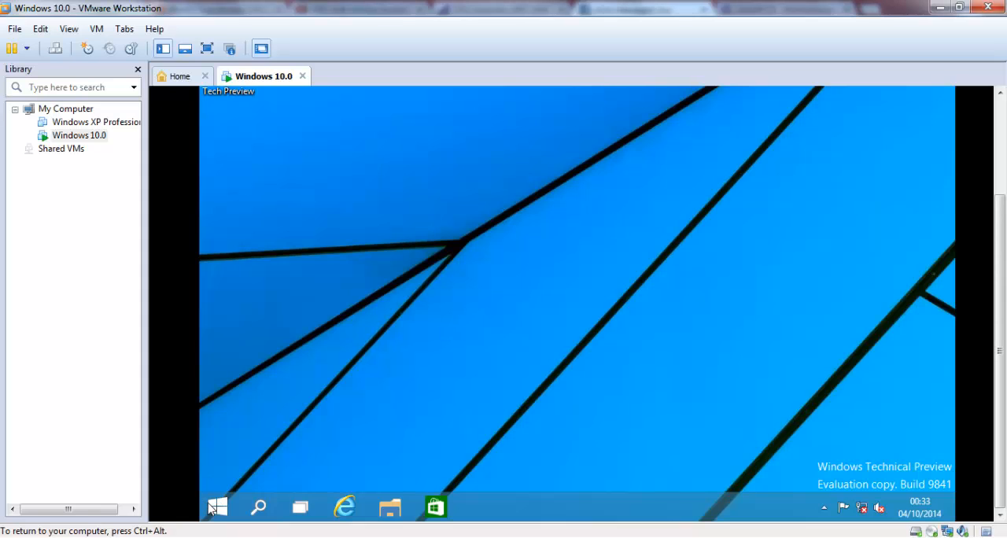
left_click_drag(286, 401, 459, 183)
left_click_drag(821, 475, 371, 183)
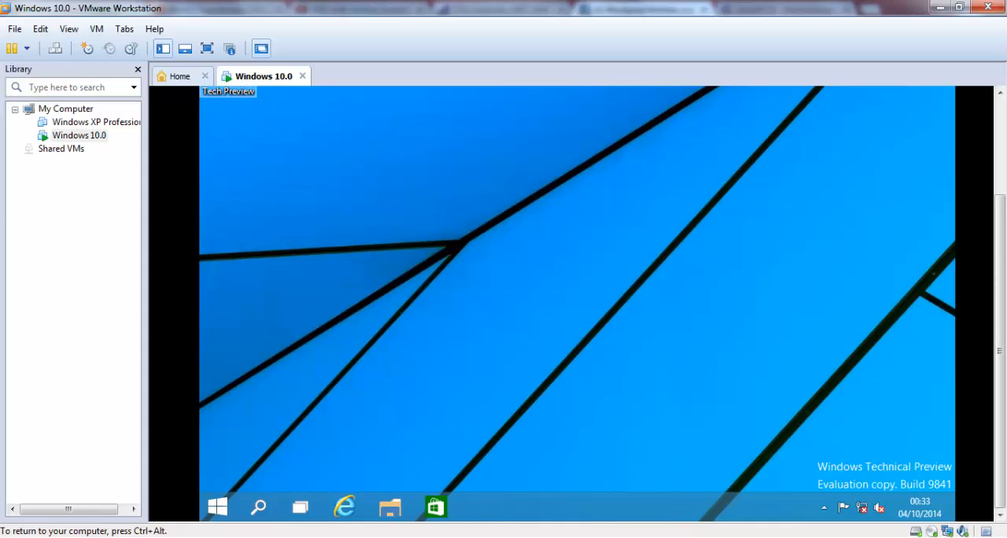
key("ctrl+alt")
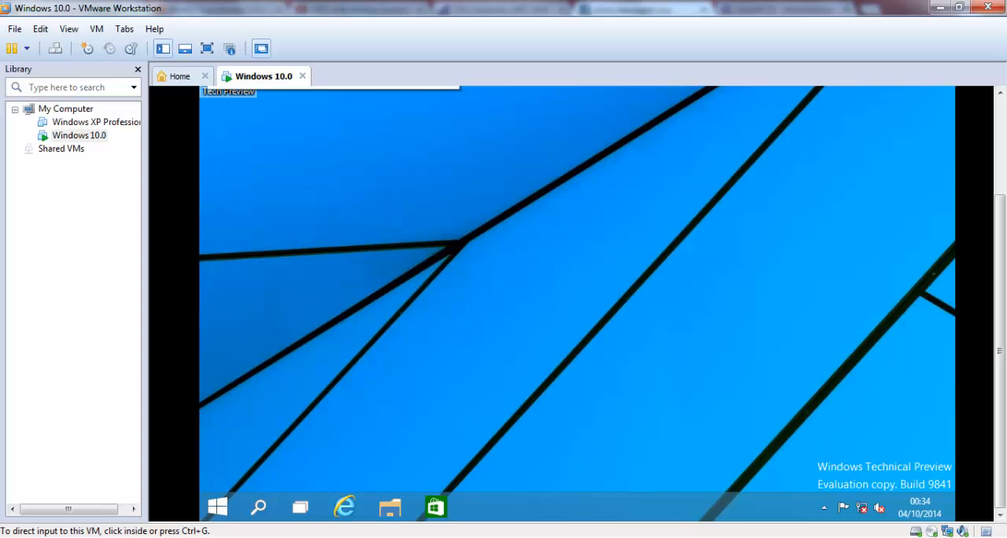
left_click_drag(1000, 276, 983, 292)
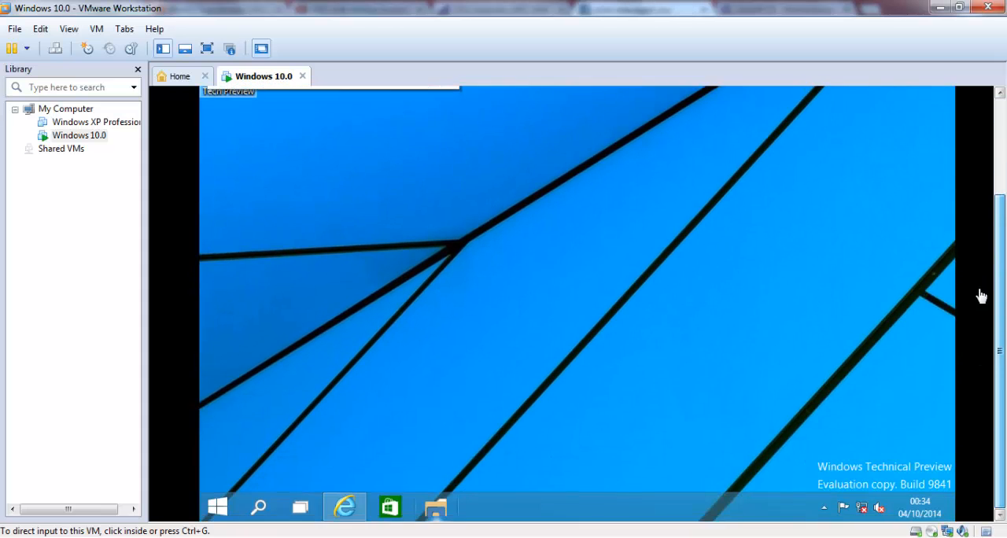
left_click(456, 377)
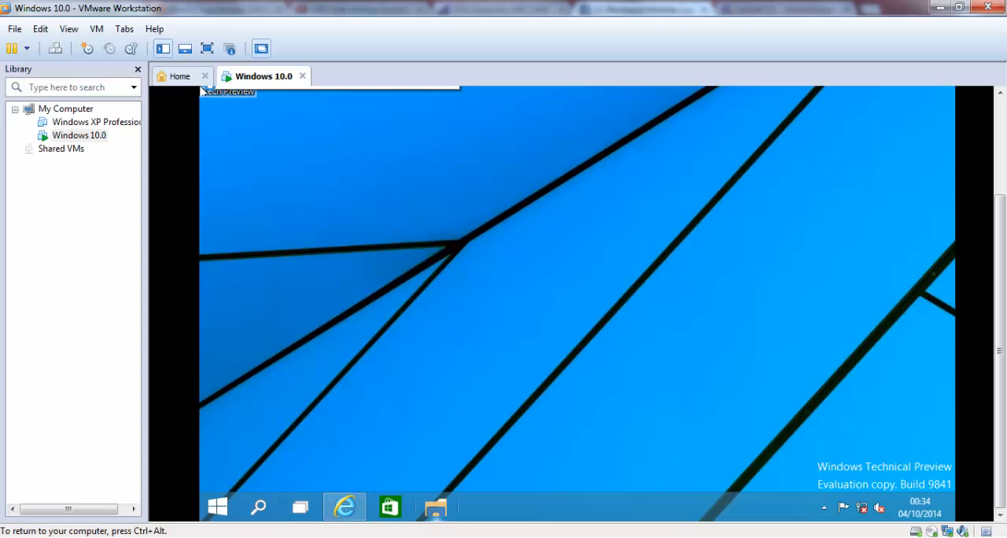
Step: Open the guest's Start menu and close the Internet Explorer window on its desktop
left_click(218, 507)
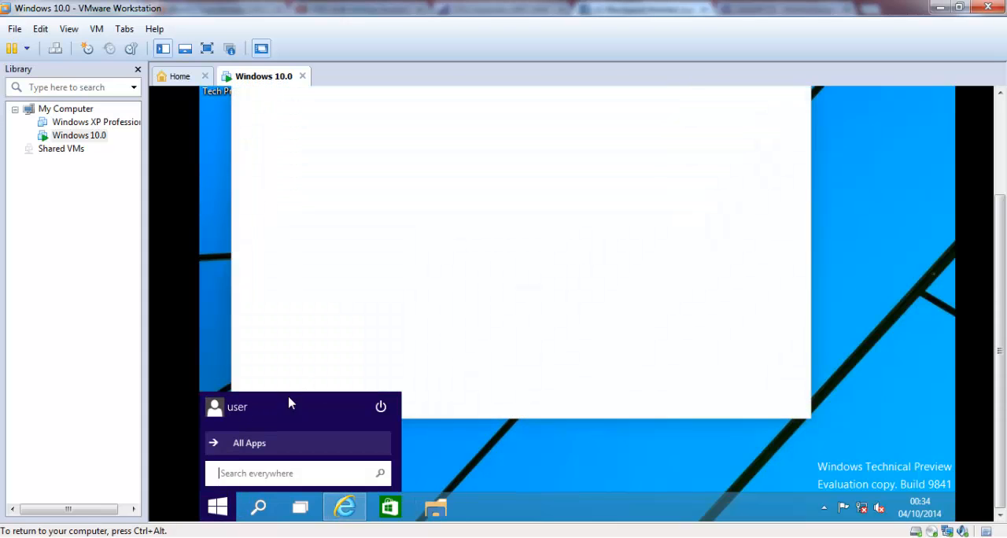
key("ctrl+alt")
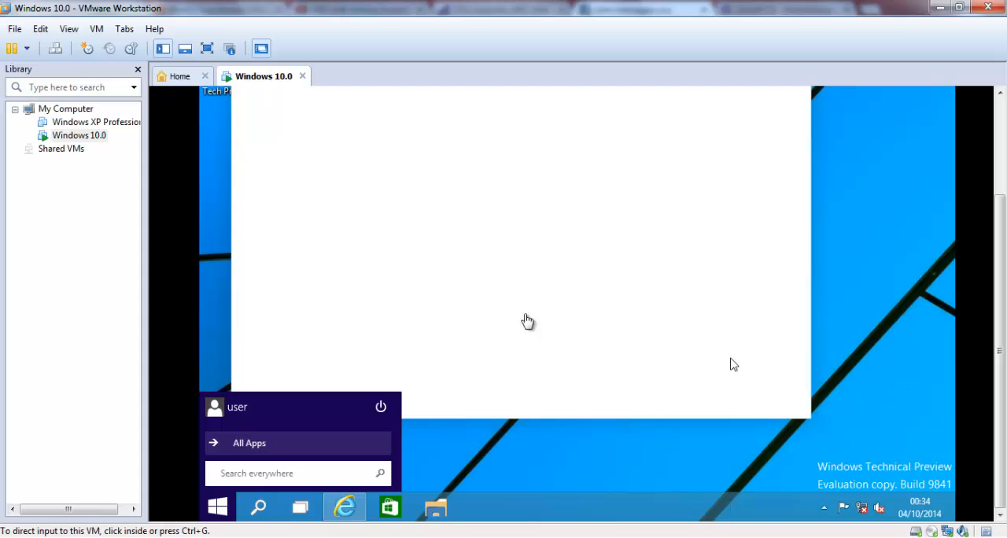
left_click_drag(1000, 307, 999, 189)
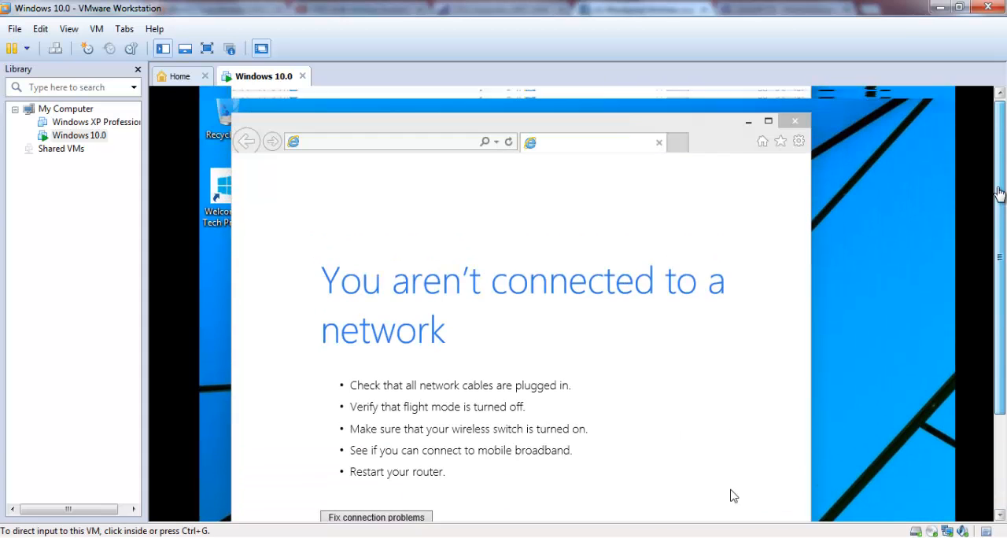
left_click(791, 118)
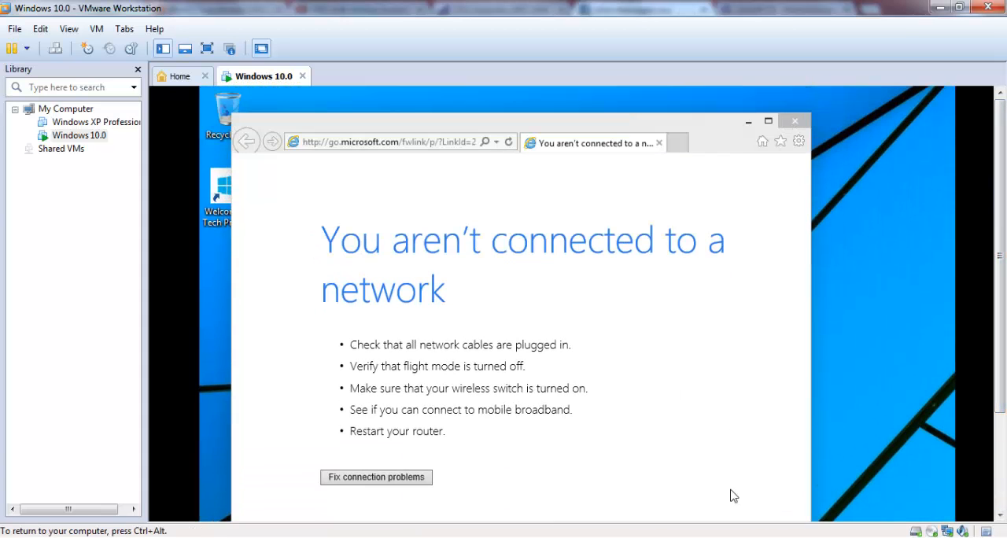
left_click(793, 123)
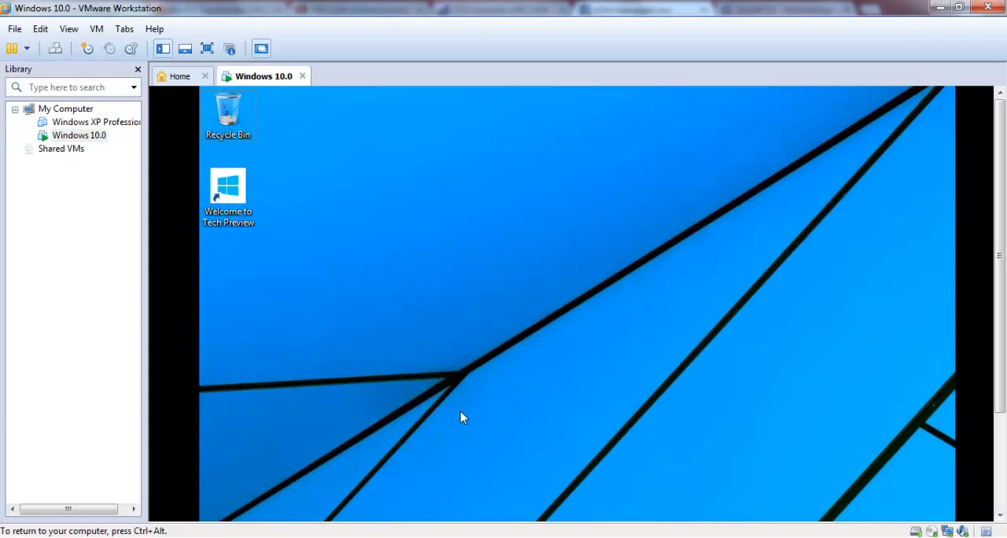
Step: View the Start menu's All Apps list in full screen and return to the menu's main view
key("ctrl+alt+Return")
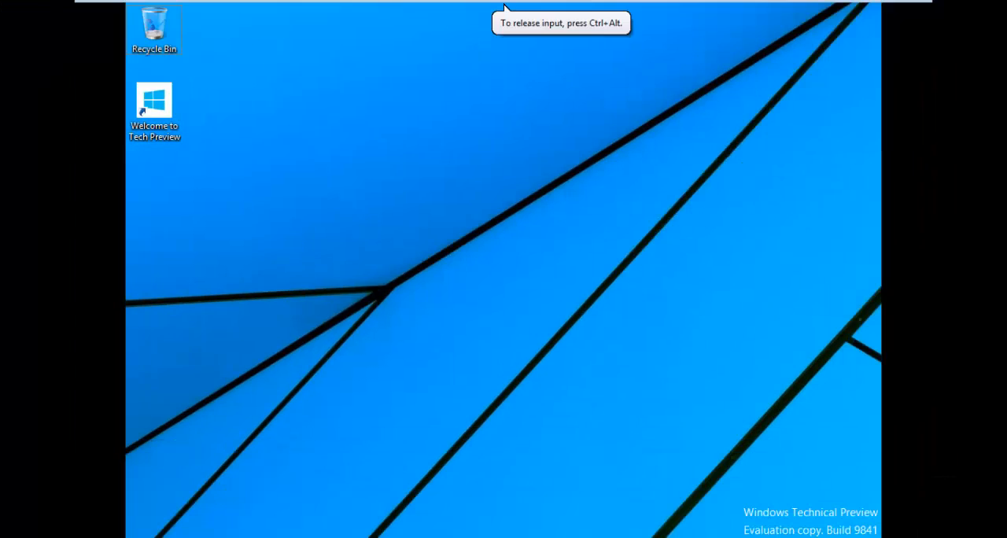
key("super")
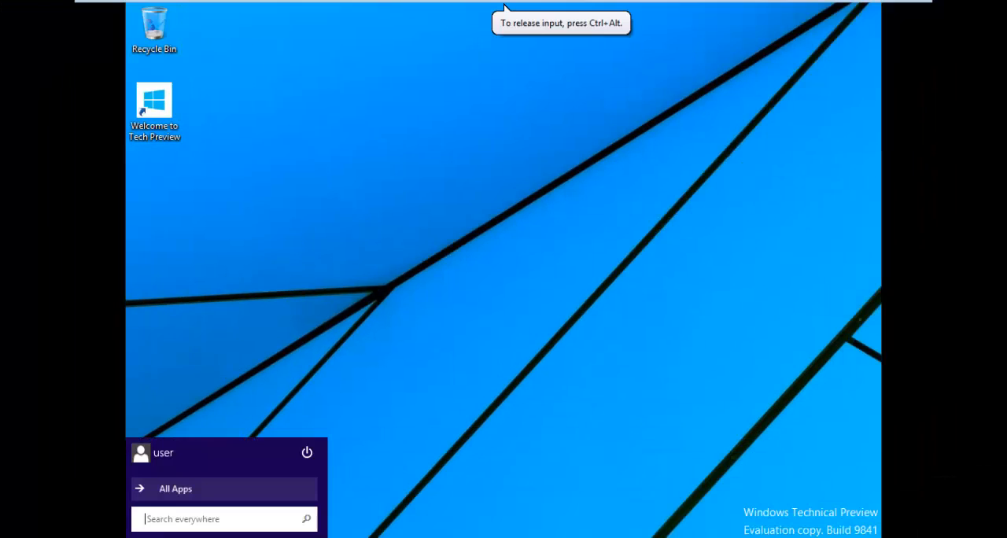
left_click(162, 486)
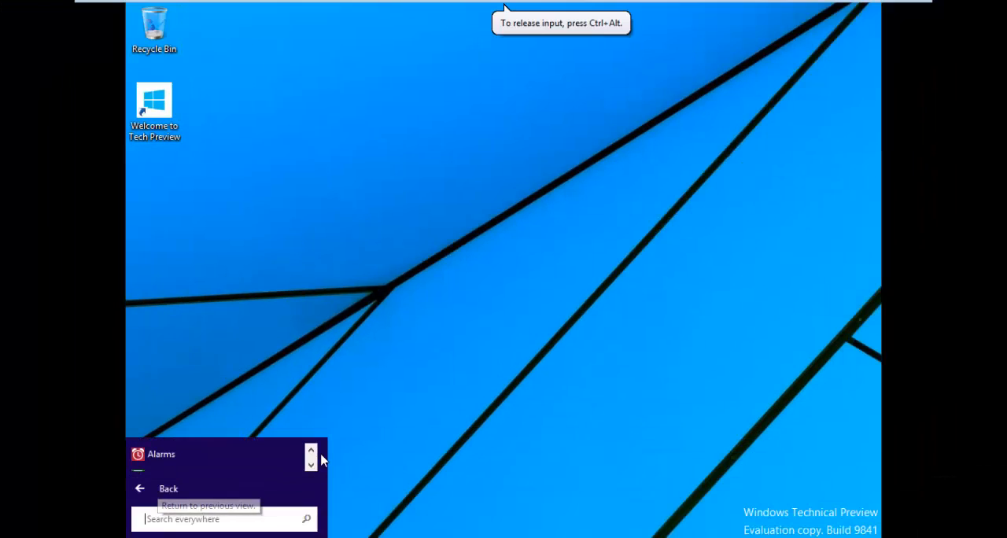
left_click(314, 466)
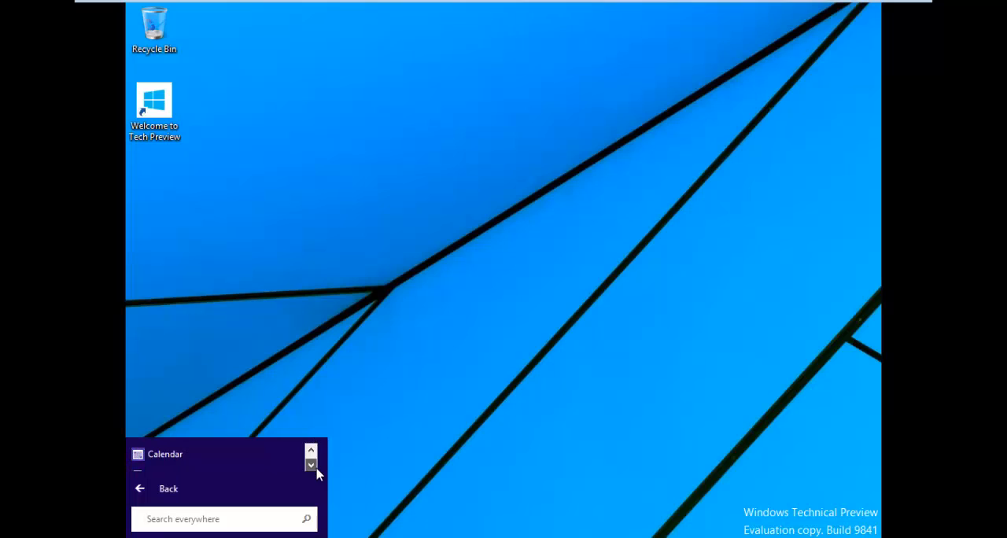
left_click(221, 489)
left_click(232, 491)
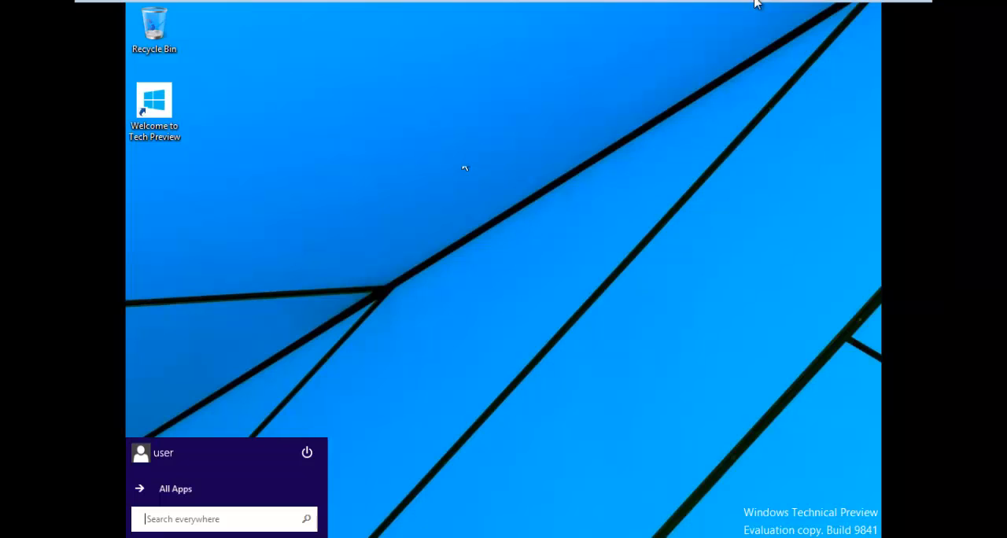
Step: Restart the Windows 10.0 guest and take the virtual machine out of full screen mode
mouse_move(708, 10)
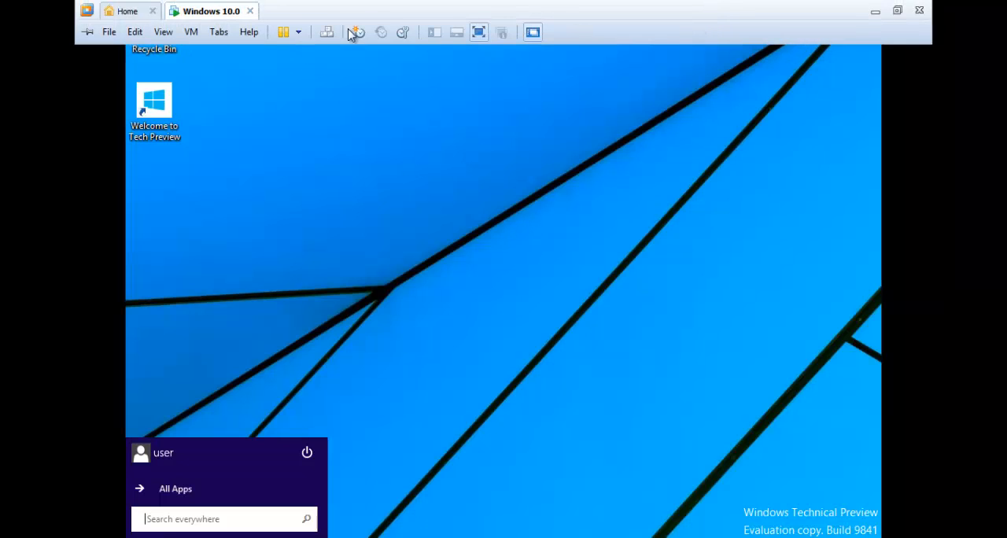
left_click(301, 34)
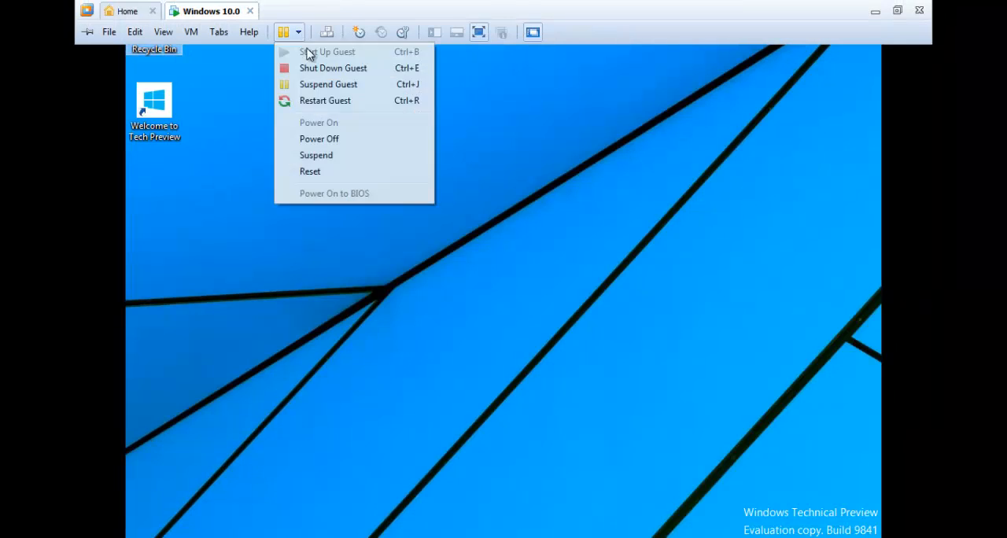
left_click(328, 100)
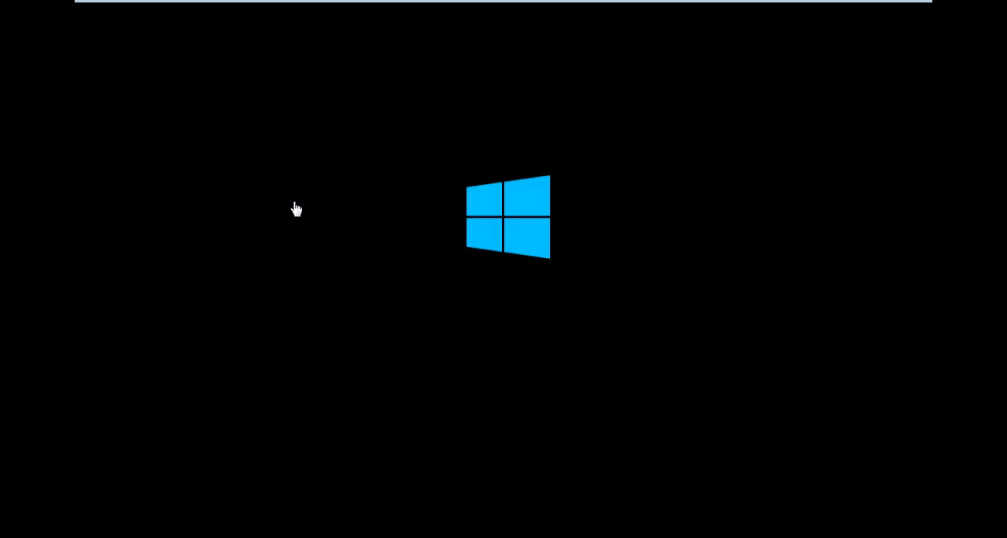
left_click(898, 20)
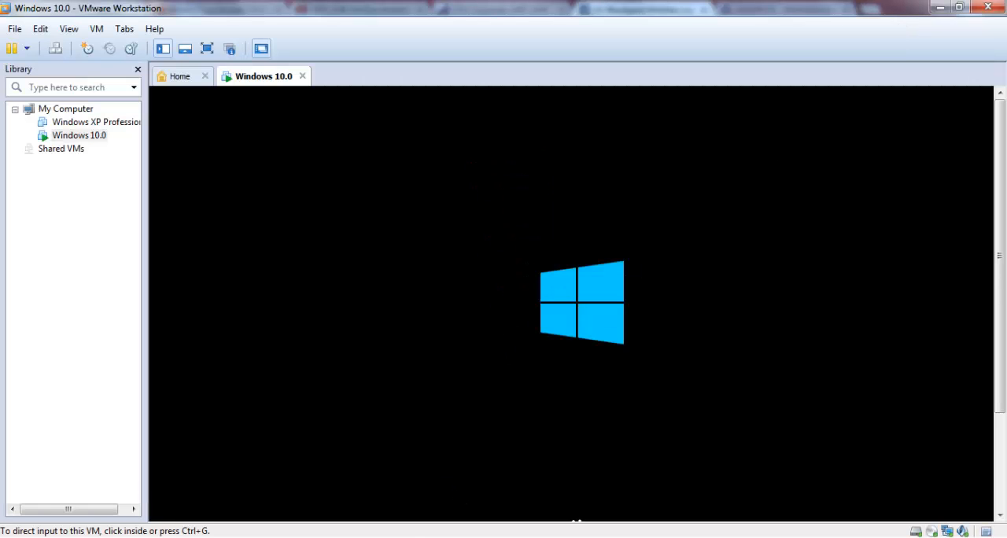
left_click(431, 537)
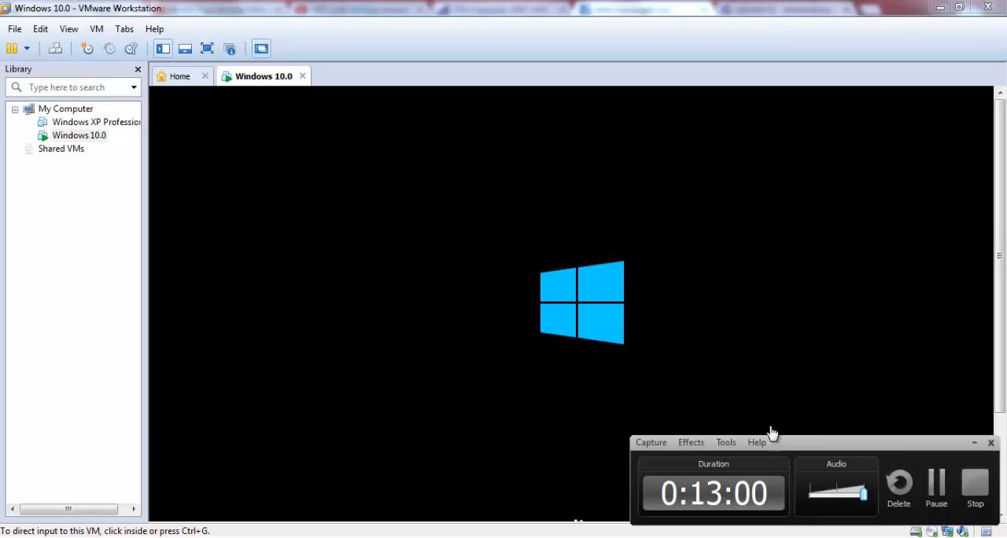
left_click(937, 490)
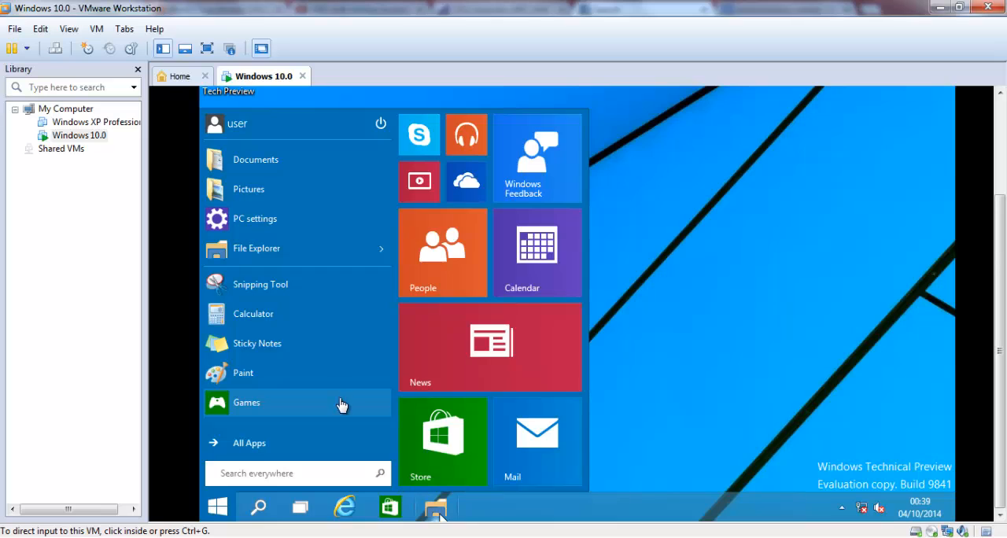
Step: Browse the All Apps list in the restarted guest's Start menu and close the menu
left_click(240, 443)
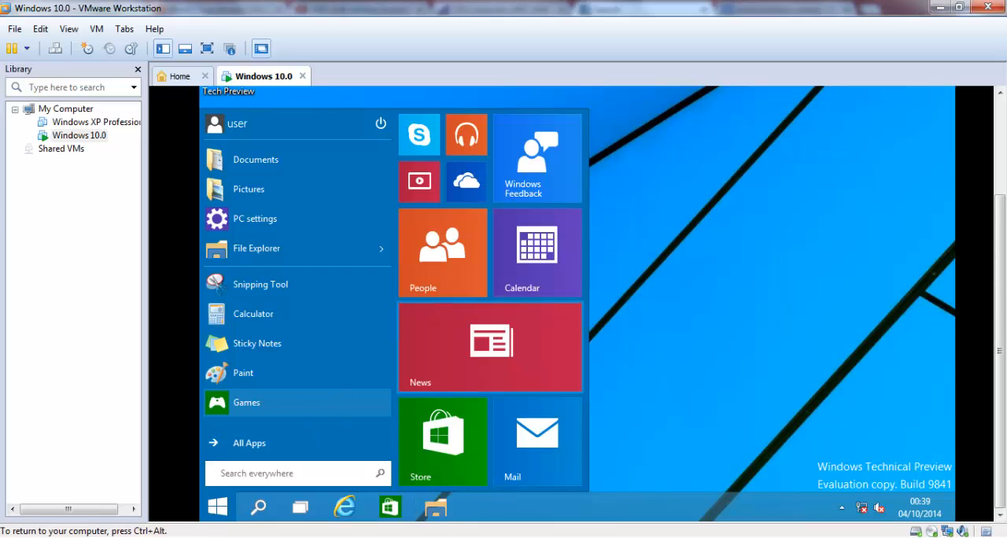
left_click(247, 445)
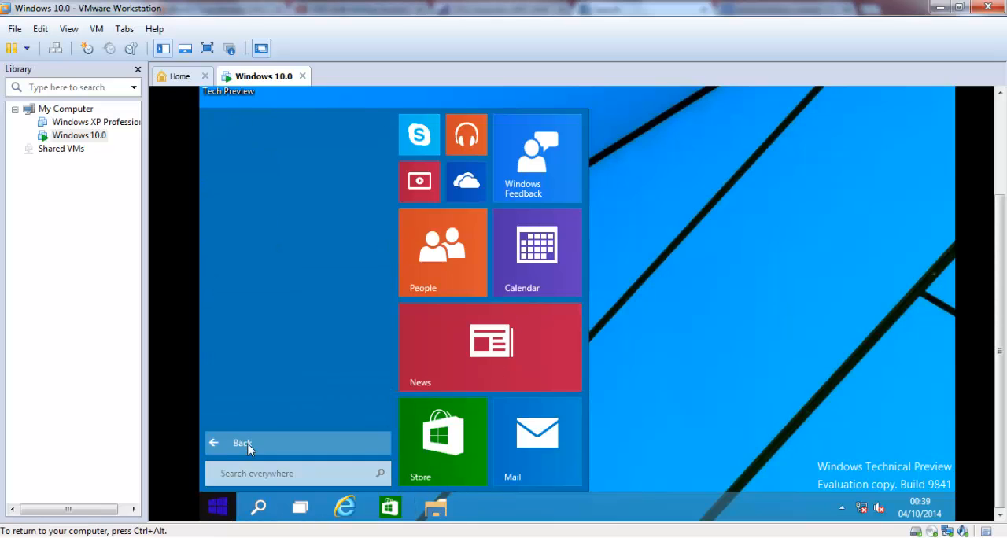
scroll(389, 270, "down", 1)
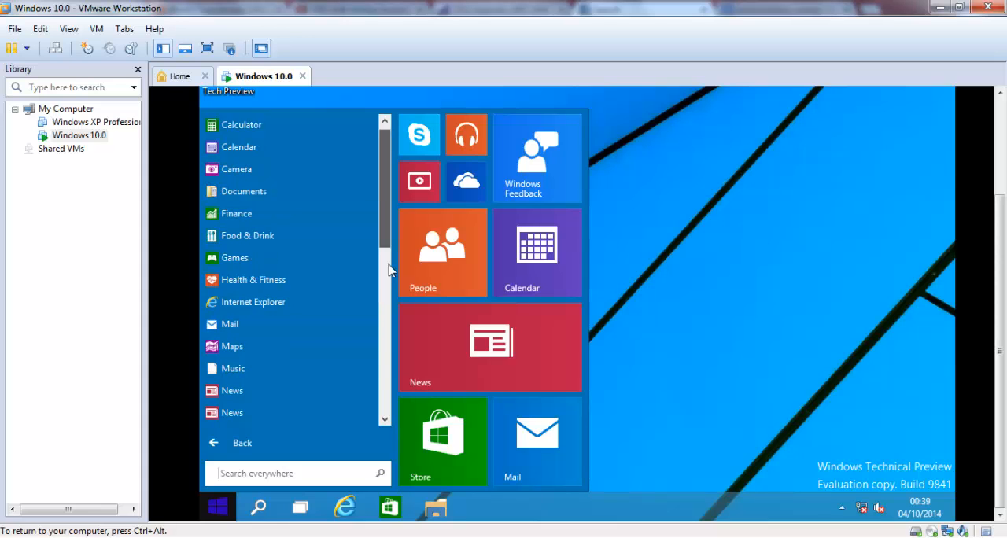
left_click_drag(389, 270, 385, 178)
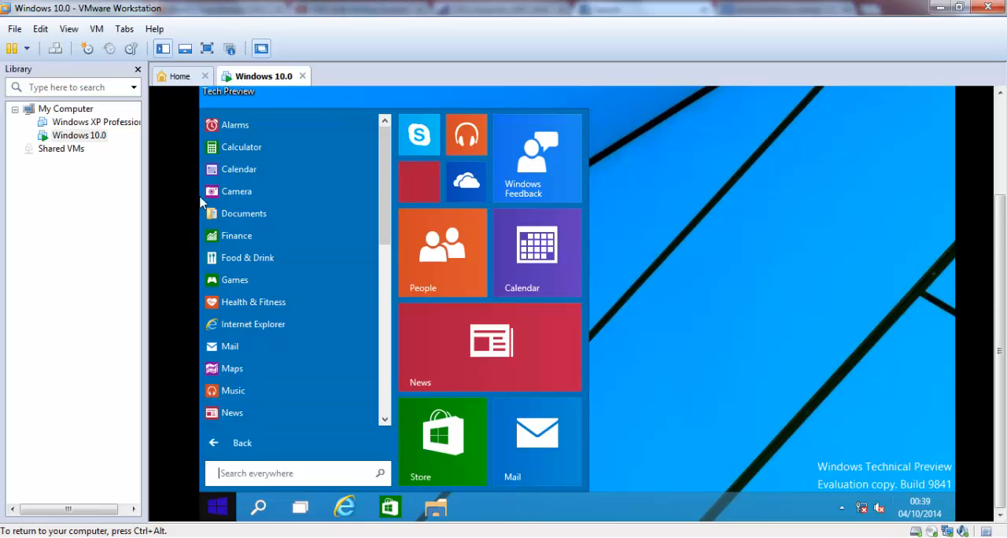
left_click(384, 252)
left_click_drag(384, 252, 372, 106)
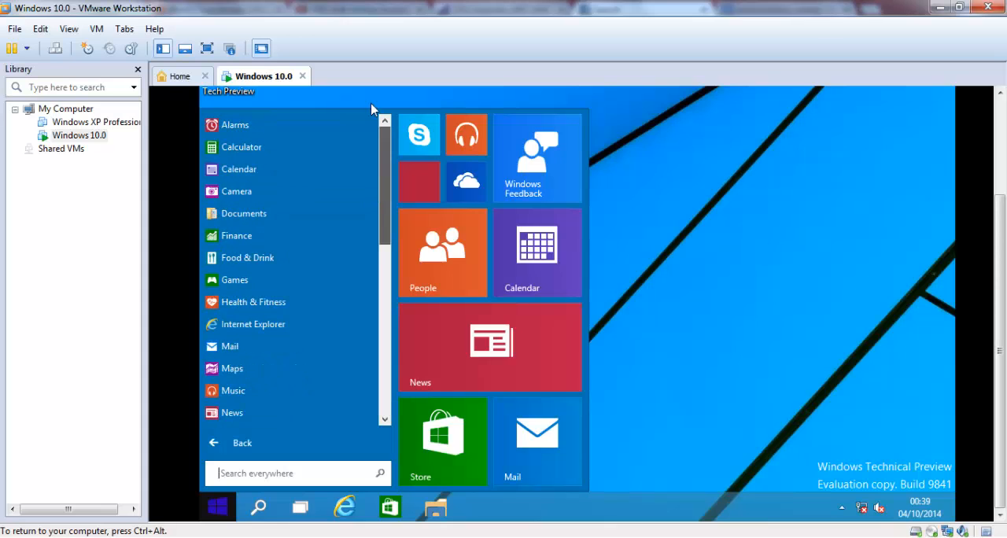
left_click(789, 224)
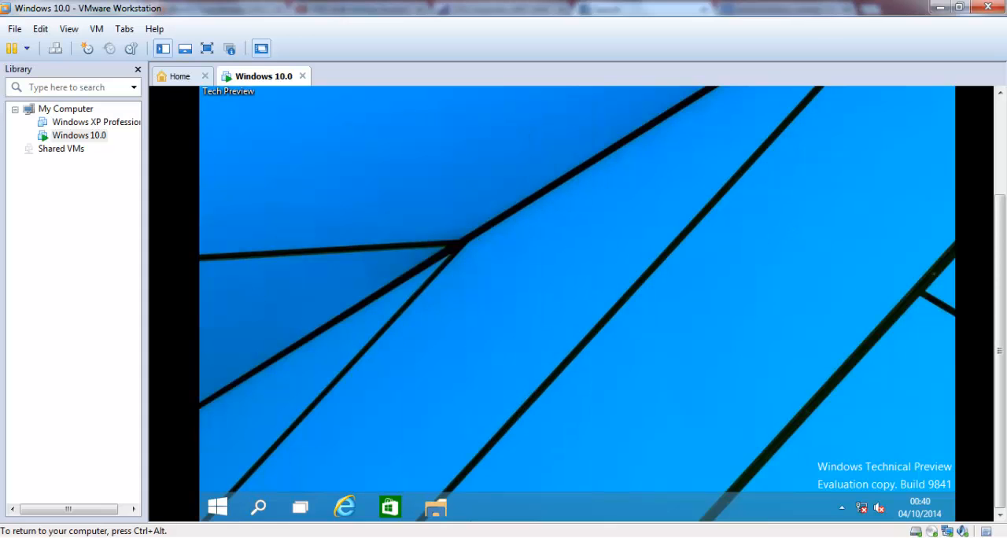
key("ctrl+alt")
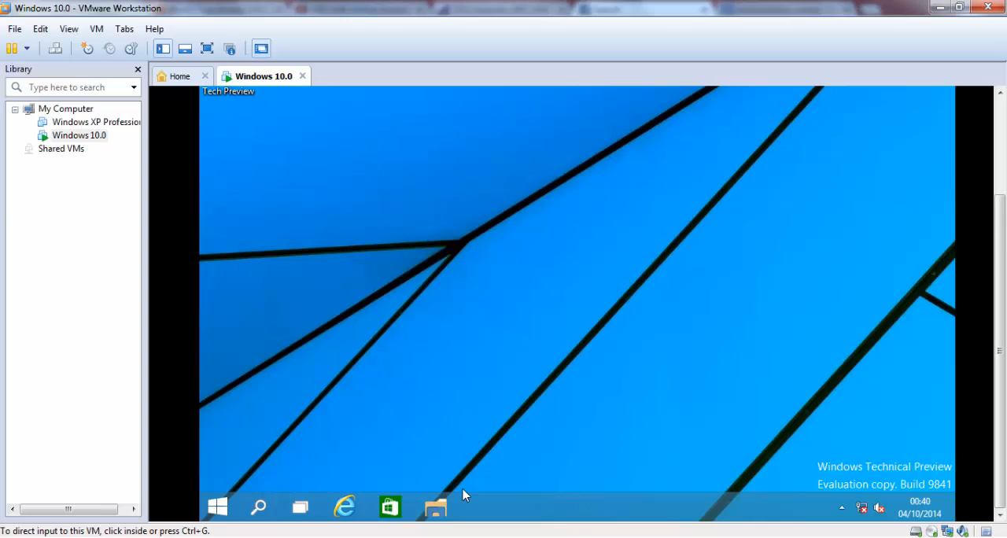
key("alt+Tab")
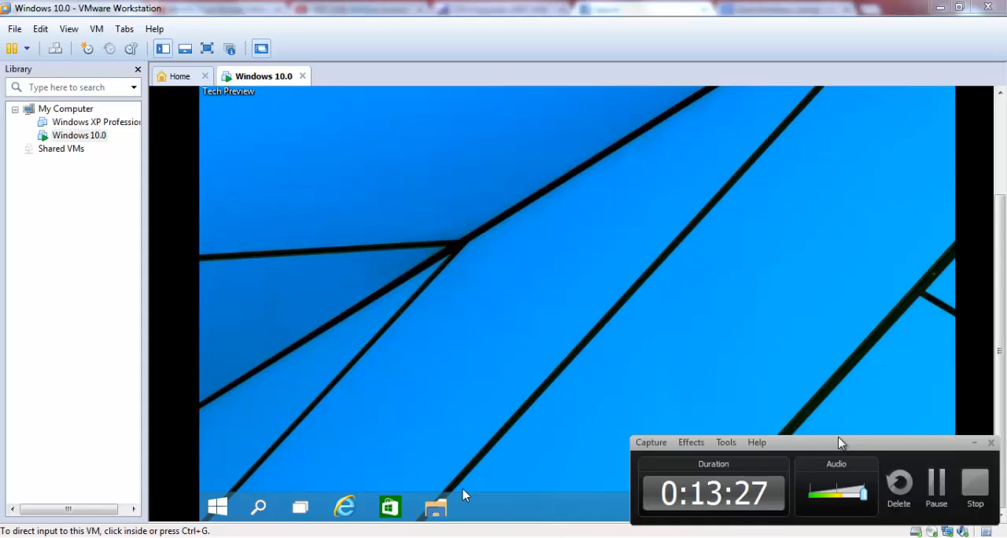
left_click_drag(840, 443, 708, 305)
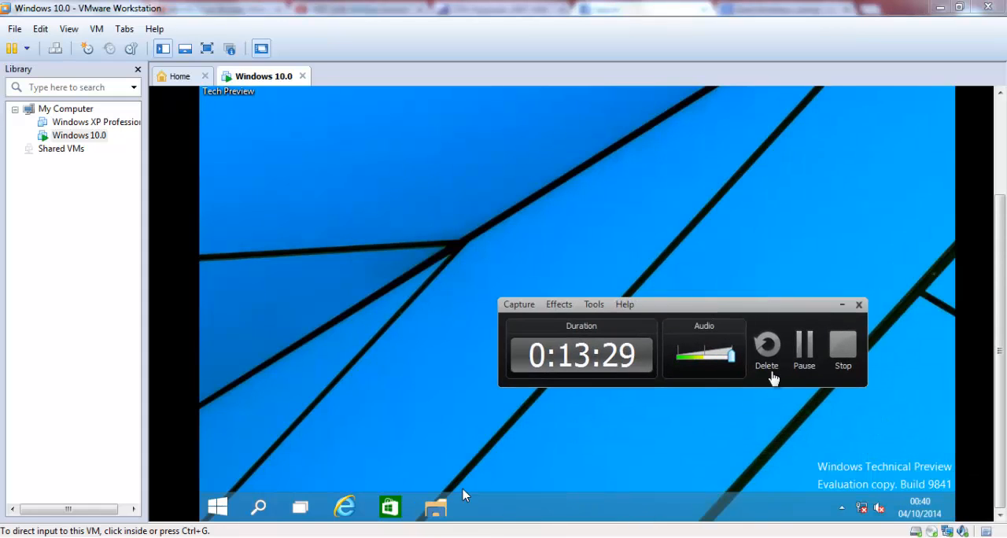